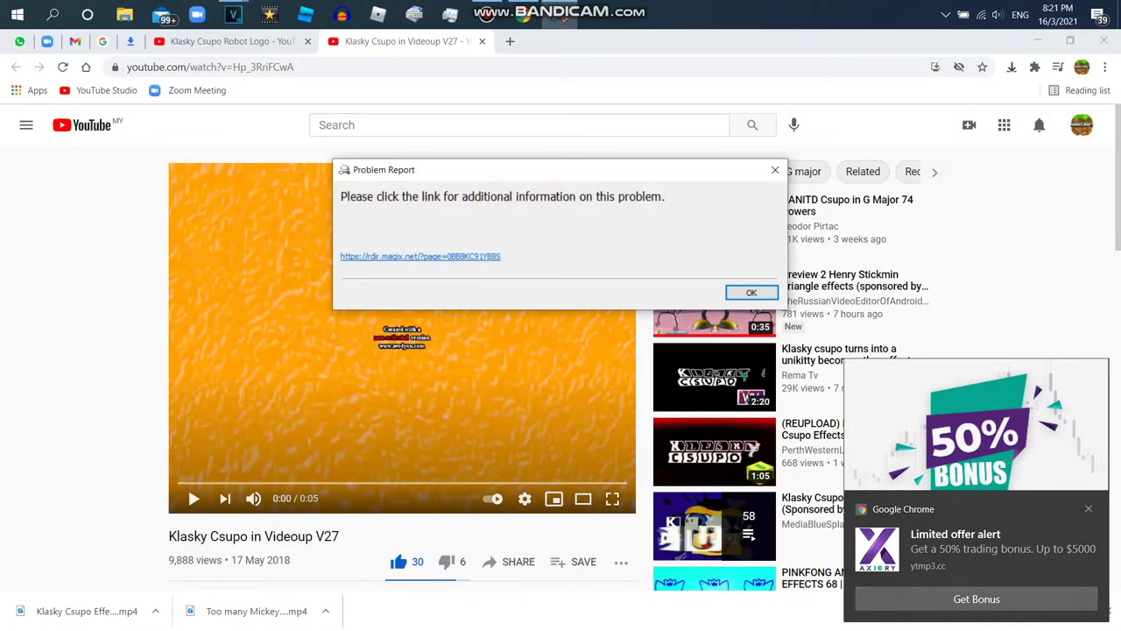
Dismiss the problem report and bring up an empty untitled VEGAS Pro project.
key(Return)
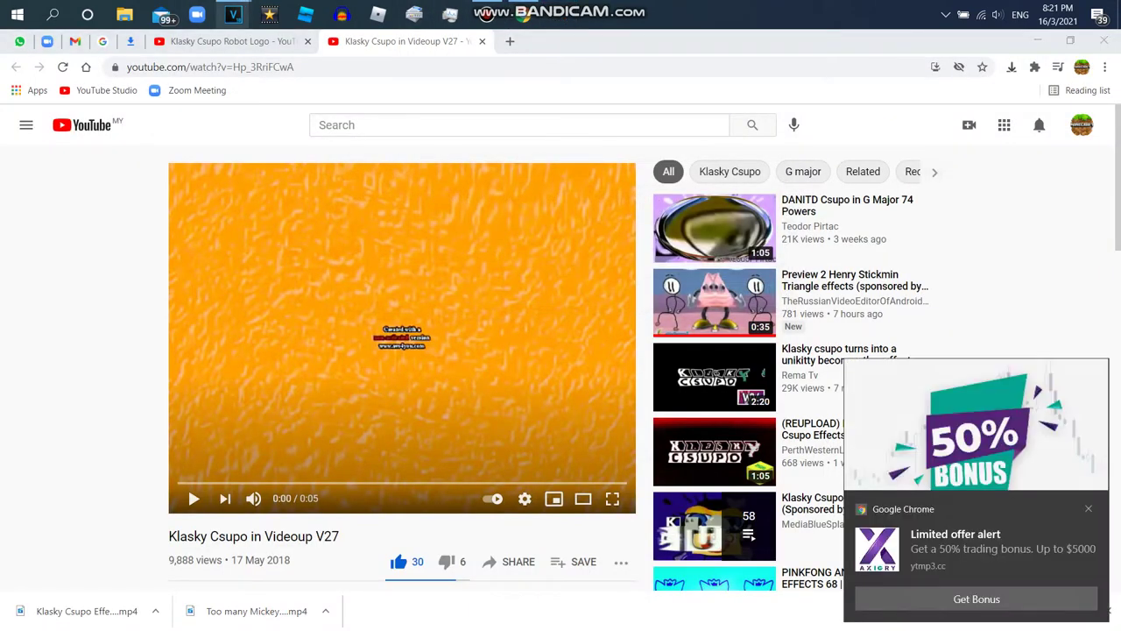
right_click(233, 15)
click(201, 336)
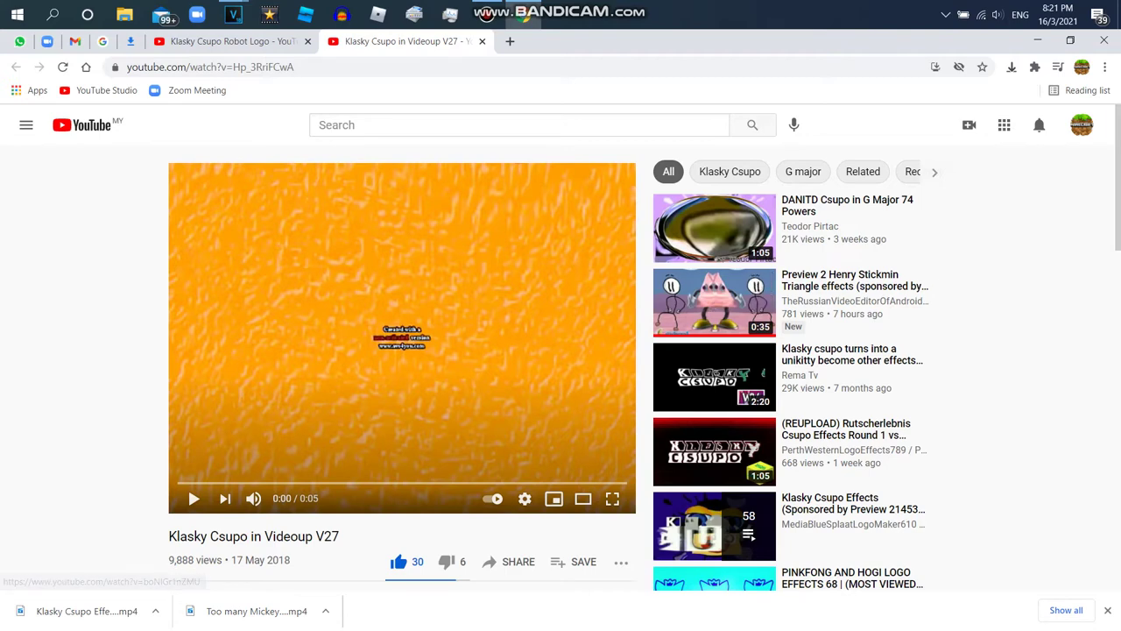
mouse_move(233, 14)
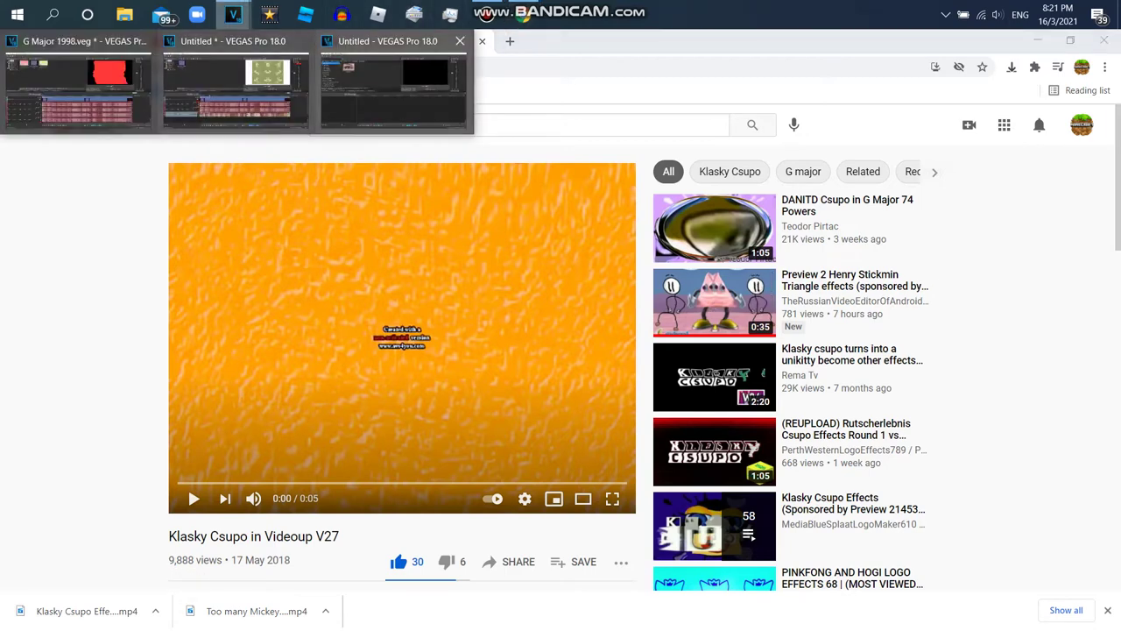
click(233, 76)
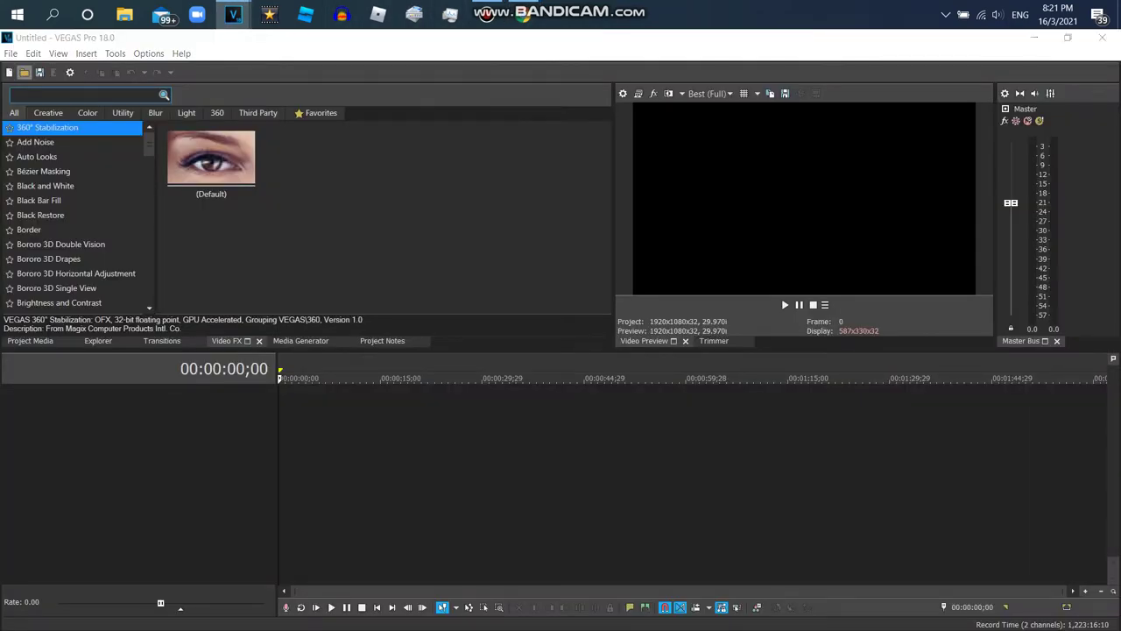
Open the Klasky Csupo Effects 33 video from the Downloads folder onto the timeline.
key(ctrl+o)
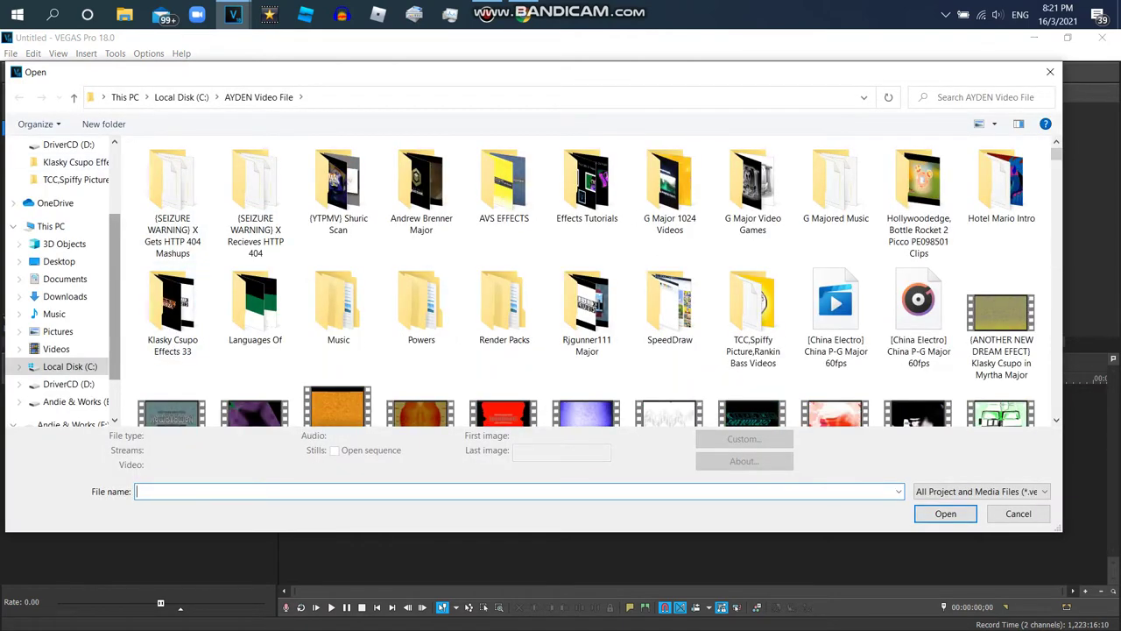
scroll(70, 179, up, 2)
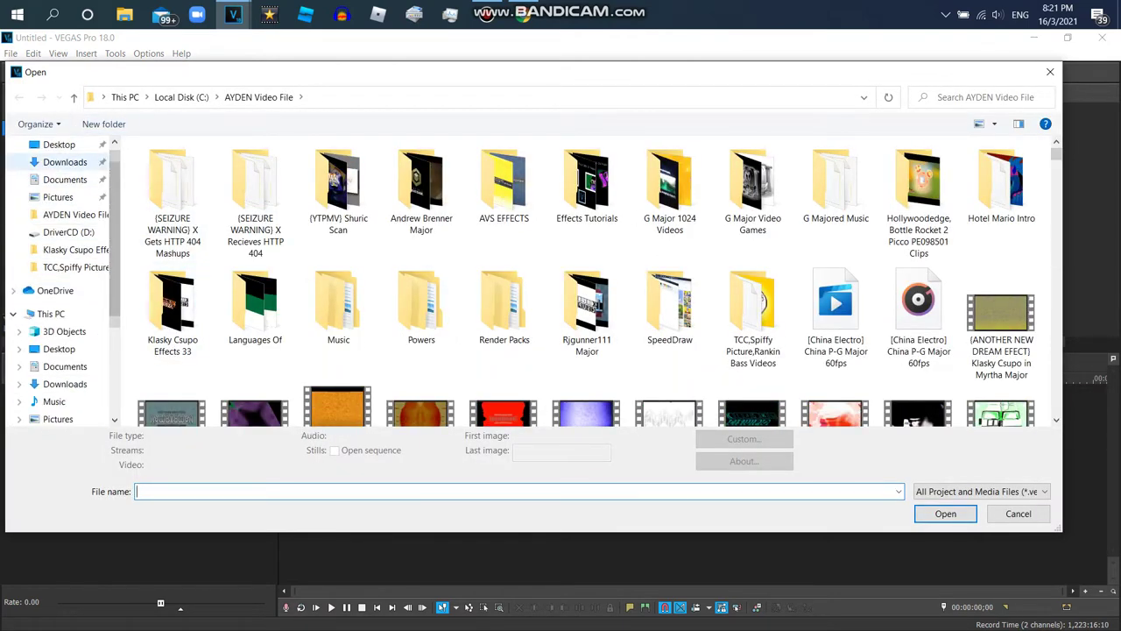
click(64, 162)
double_click(173, 197)
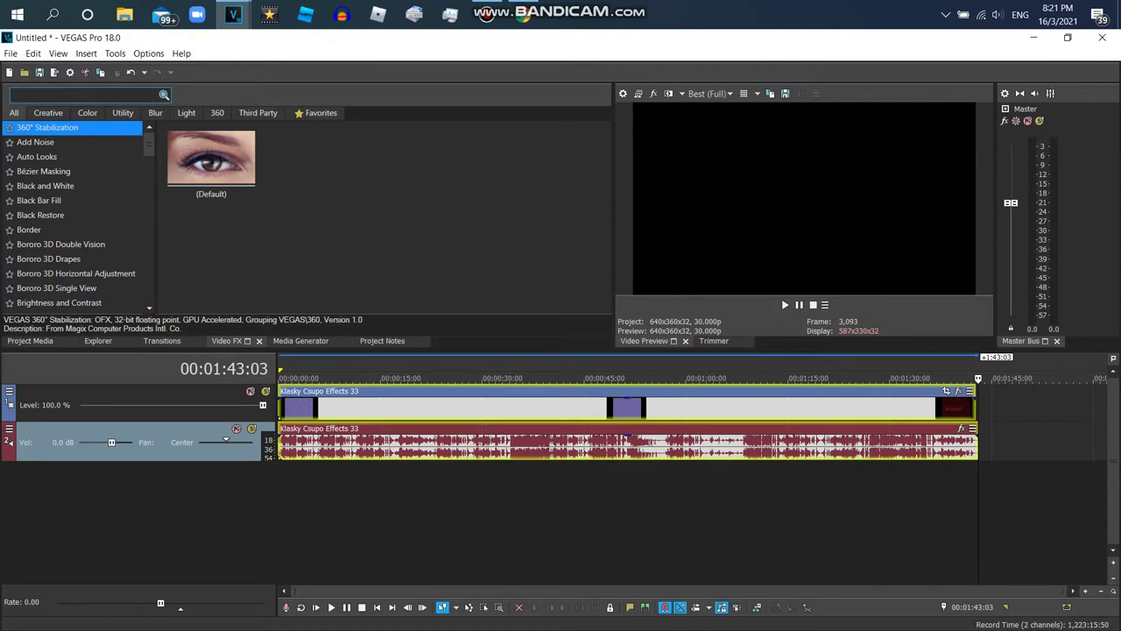
Trim the end of the Klasky Csupo Effects 33 audio event to match the end of the video event.
double_click(473, 408)
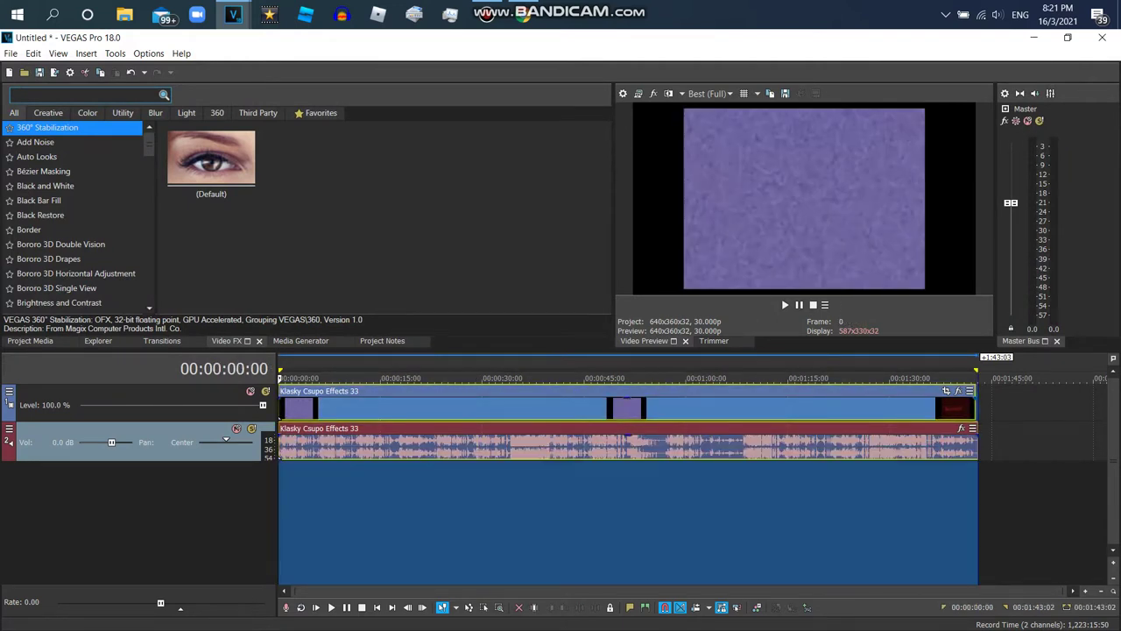
click(975, 408)
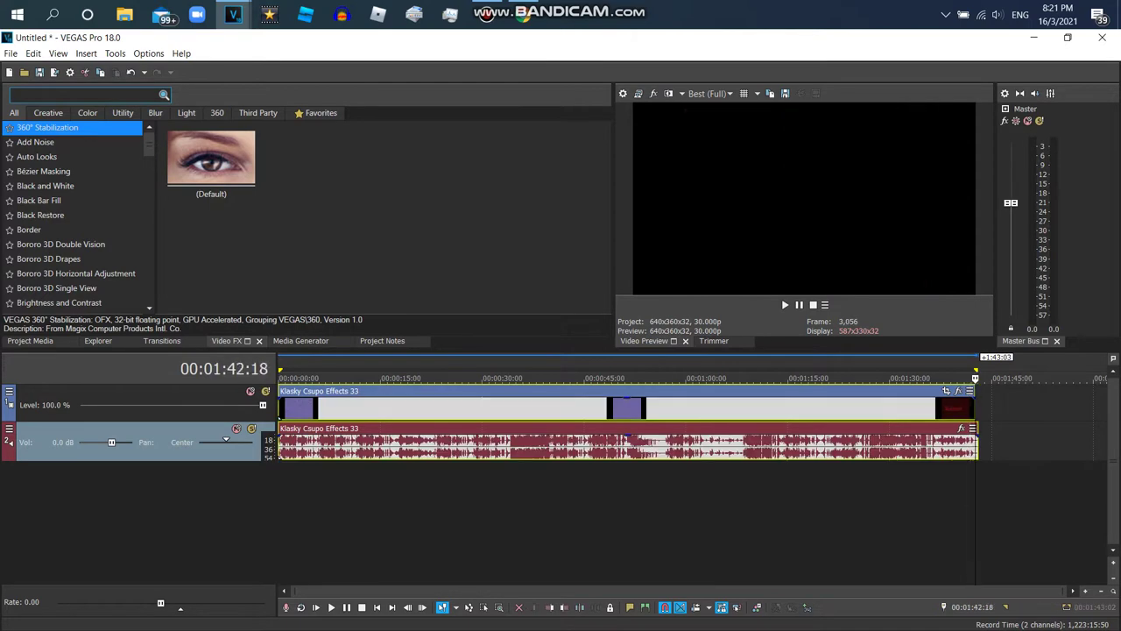
right_click(960, 428)
click(1007, 345)
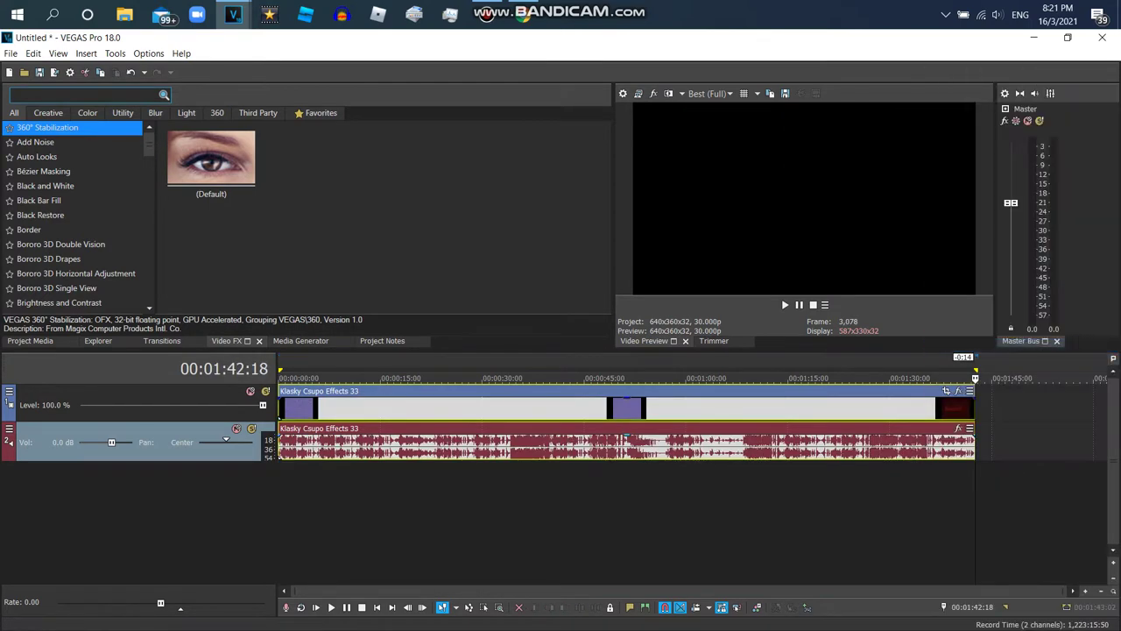
Add IL Vocodex (demo), ExpressFX Amplitude Modulation and 4ormulator to the audio event, placing 4ormulator first in the effects chain.
click(958, 428)
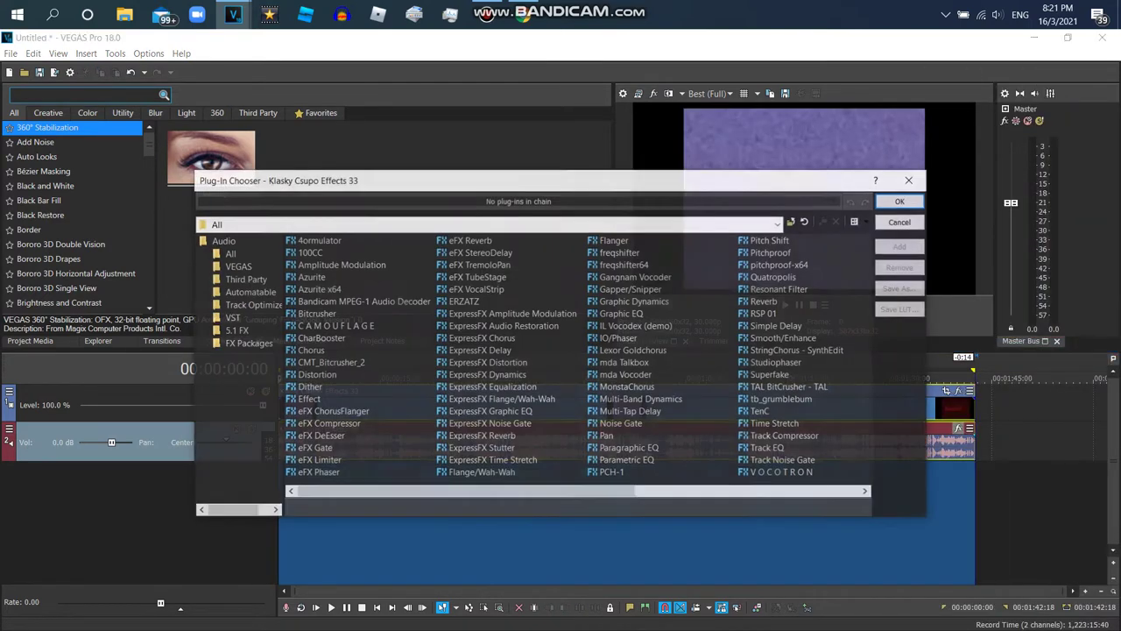
click(636, 326)
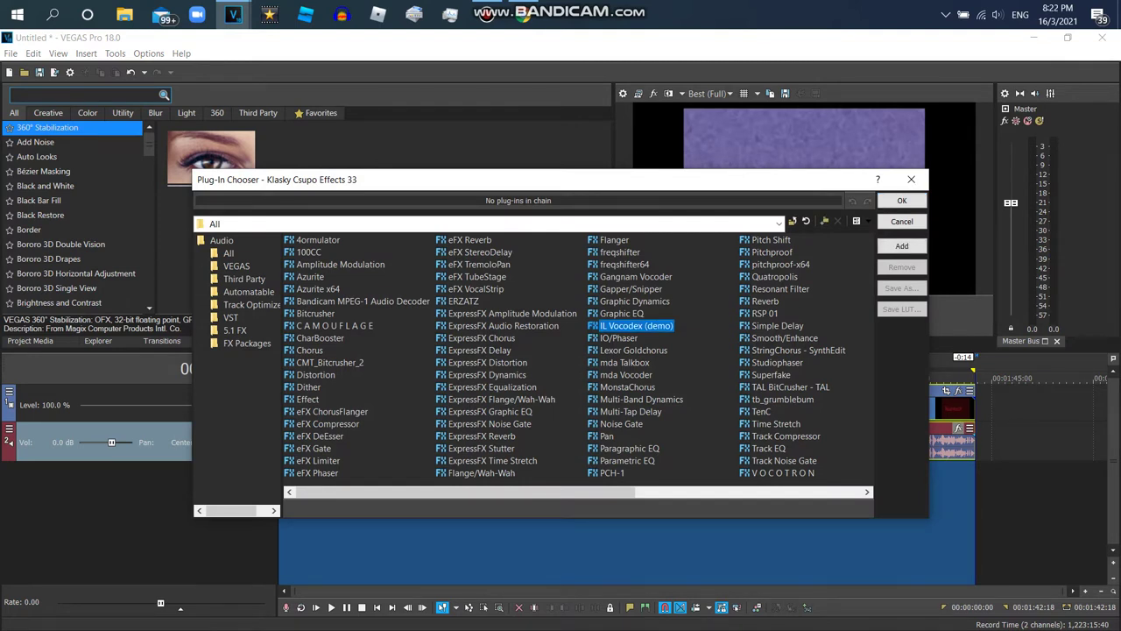
click(902, 247)
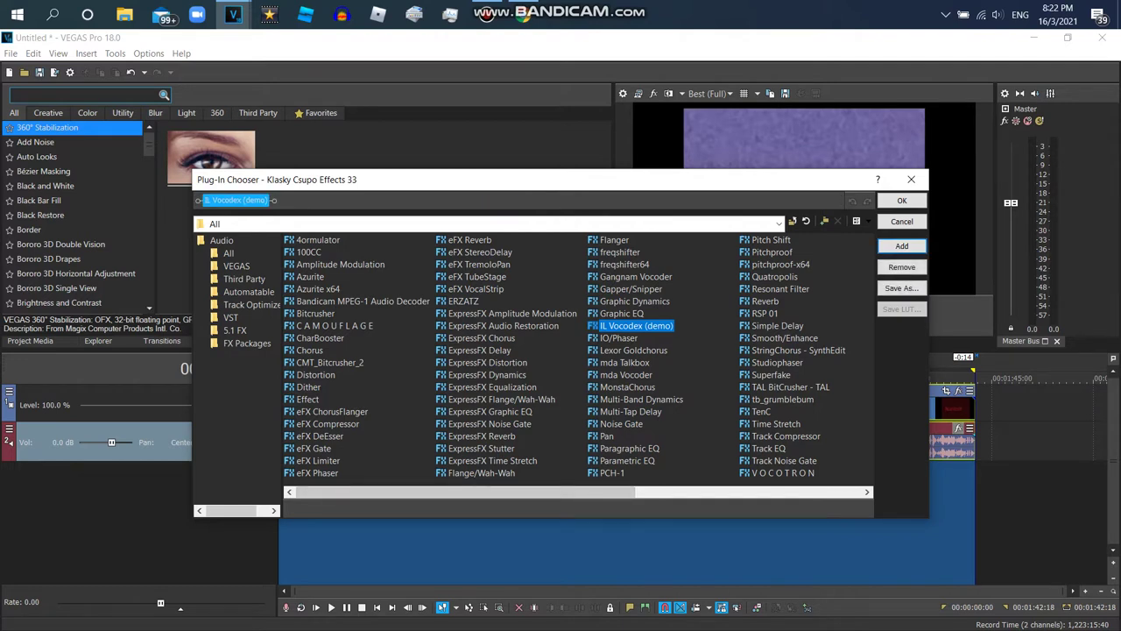
double_click(513, 313)
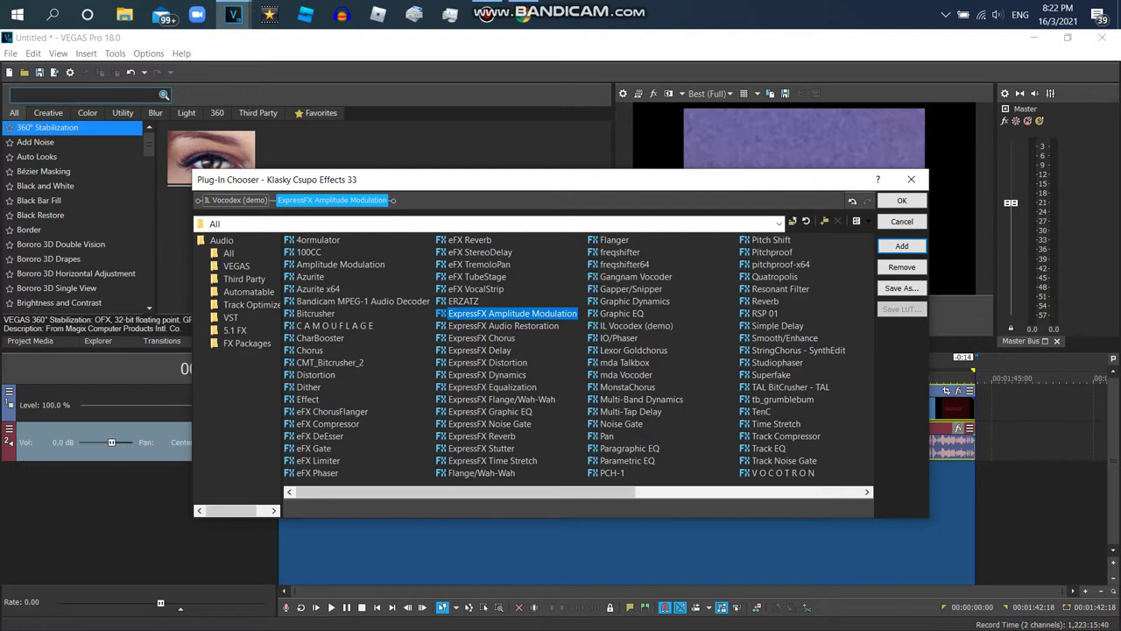
double_click(318, 240)
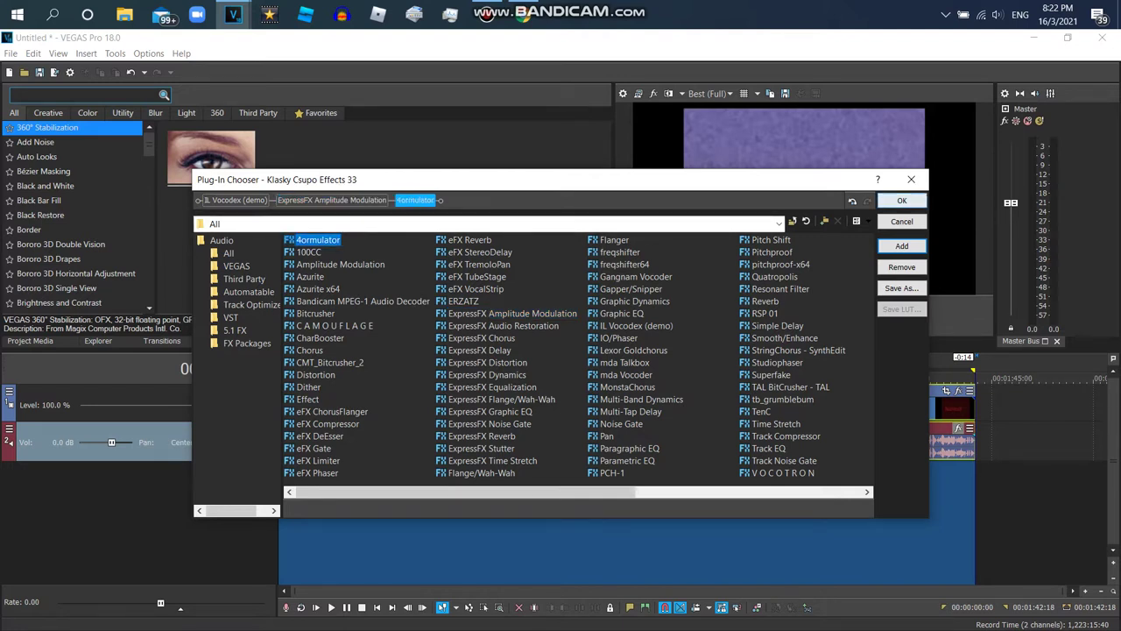
drag(415, 200, 215, 201)
click(902, 200)
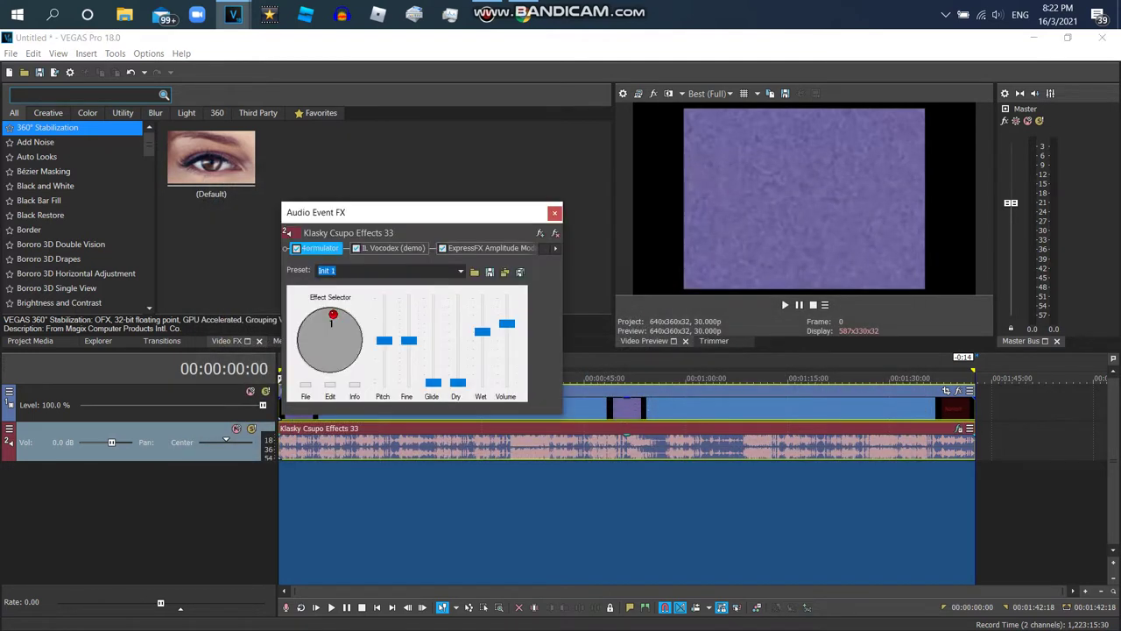
Load the More testosterone preset in IL Vocodex and play the project to hear the effect.
click(392, 247)
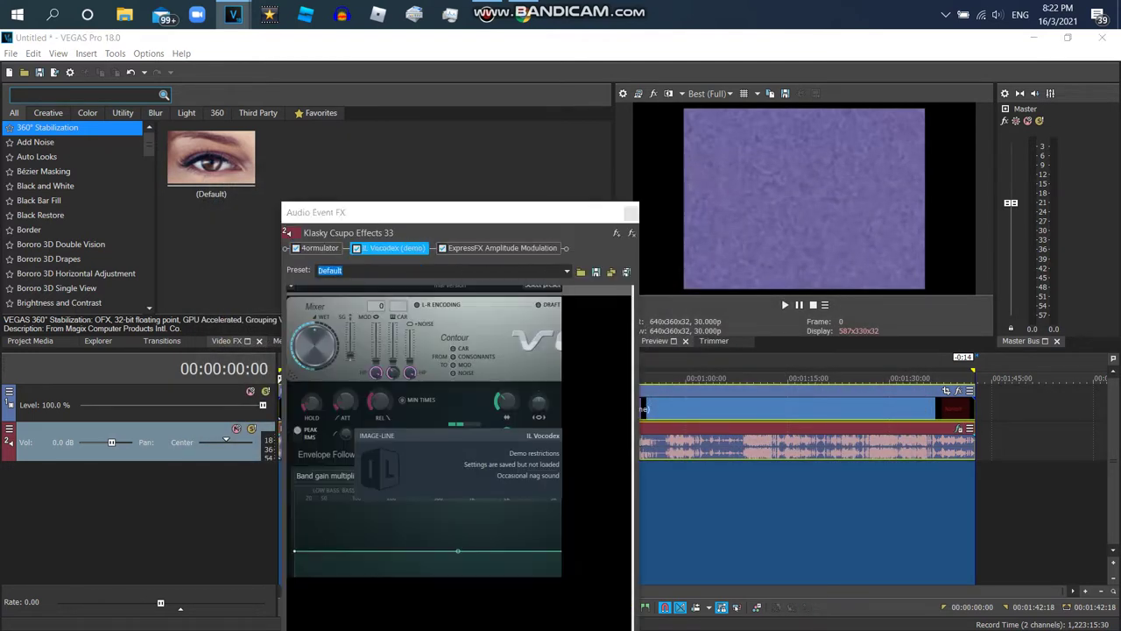
click(542, 285)
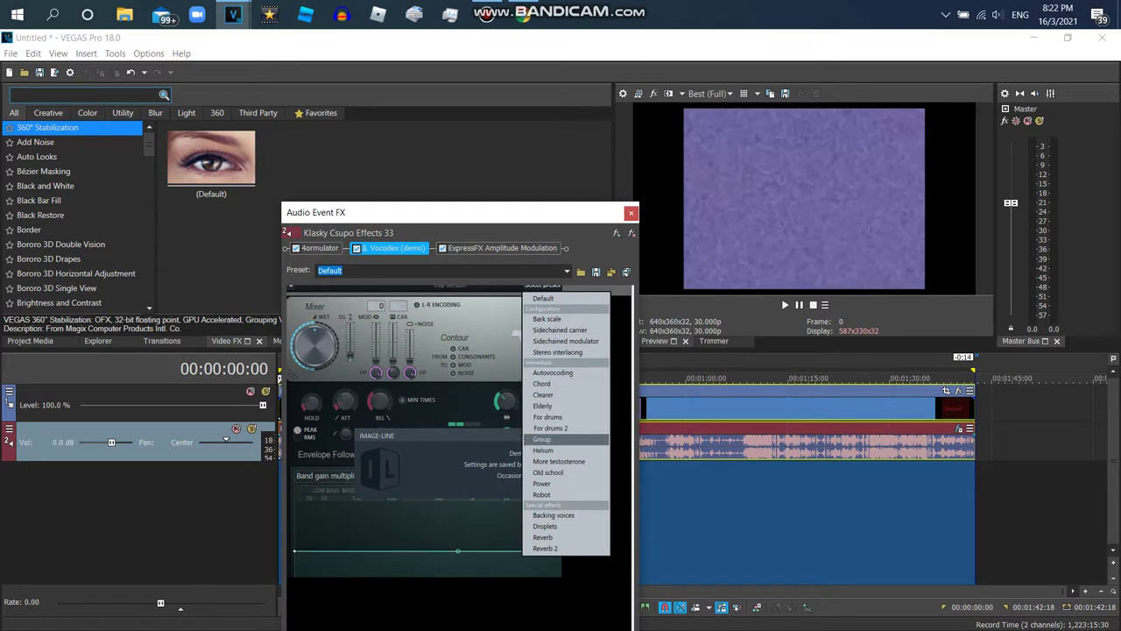
click(559, 460)
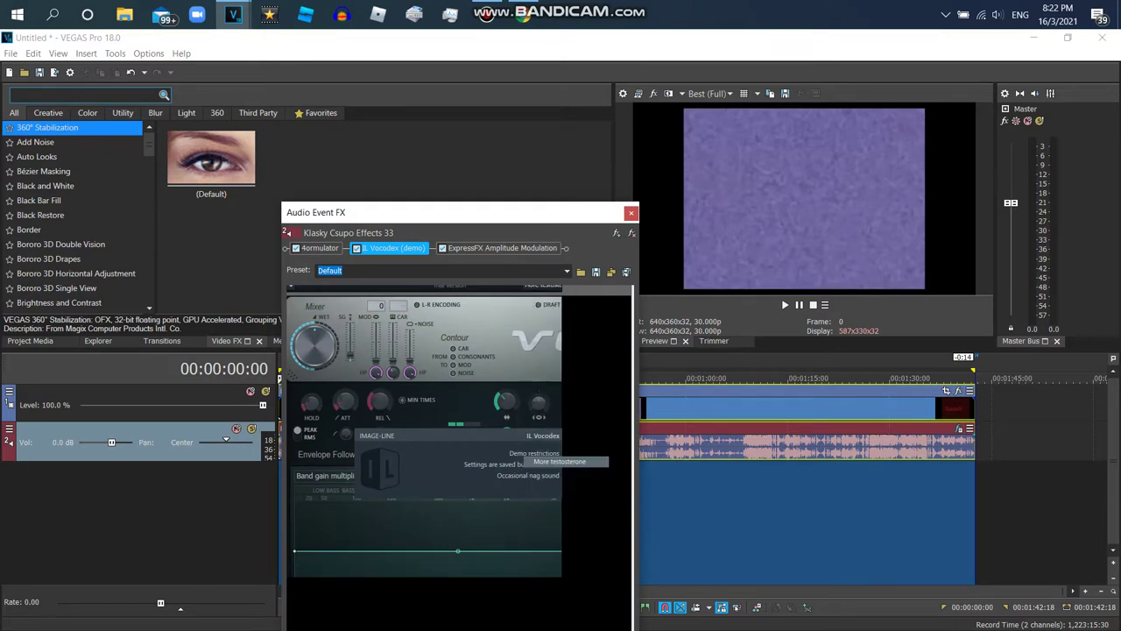
drag(377, 213, 337, 106)
click(784, 305)
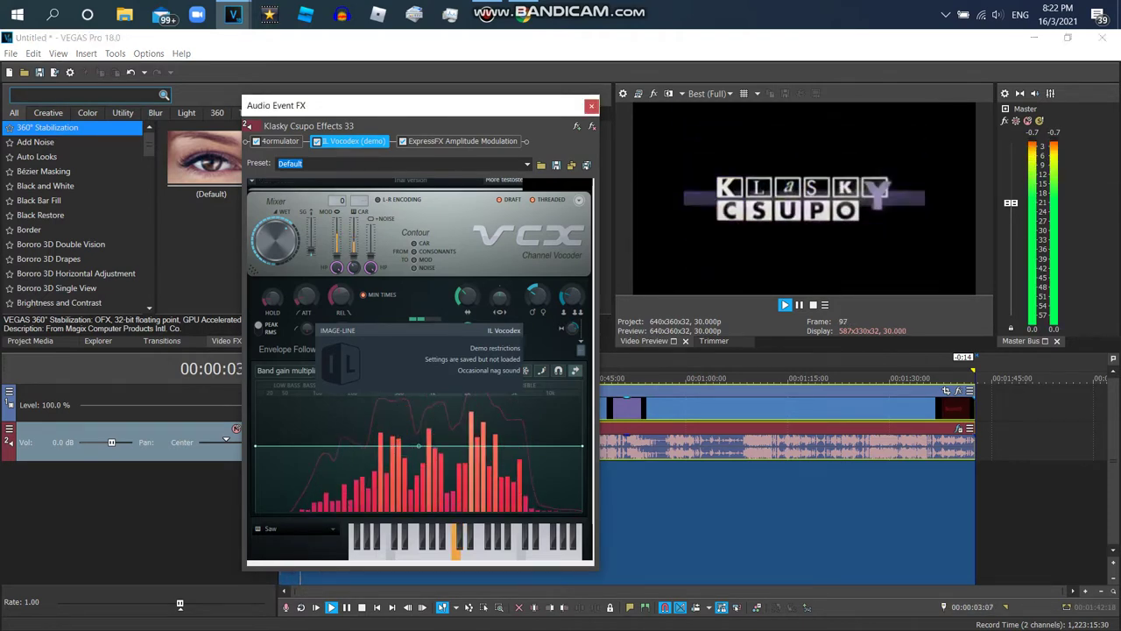
Apply the Ruined preset to the ExpressFX Amplitude Modulation effect.
click(462, 141)
click(522, 163)
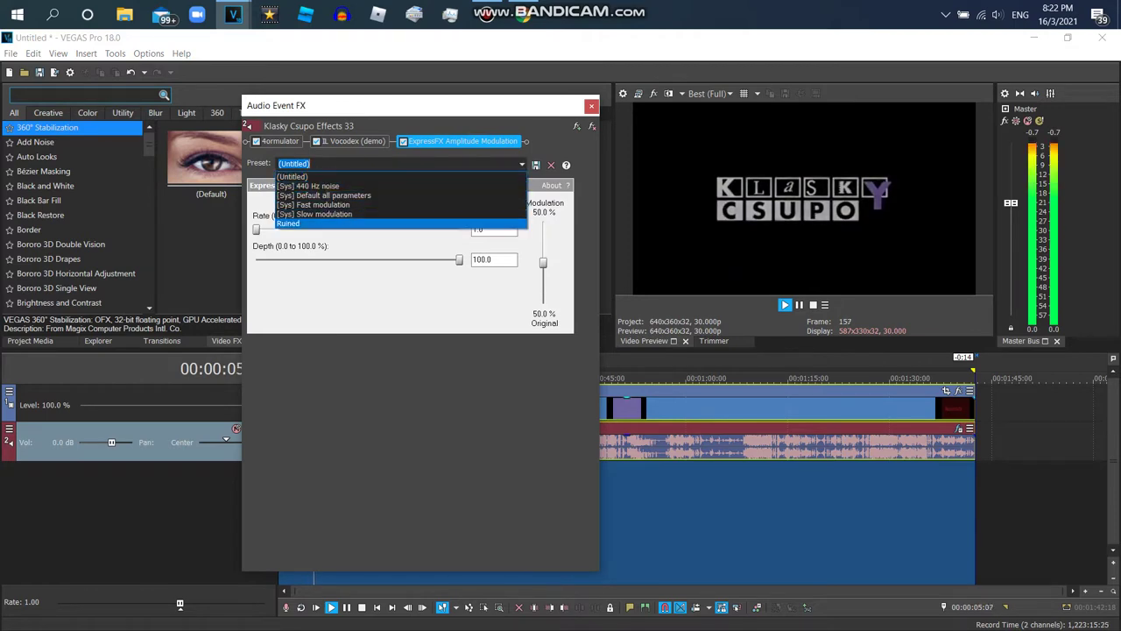
click(350, 221)
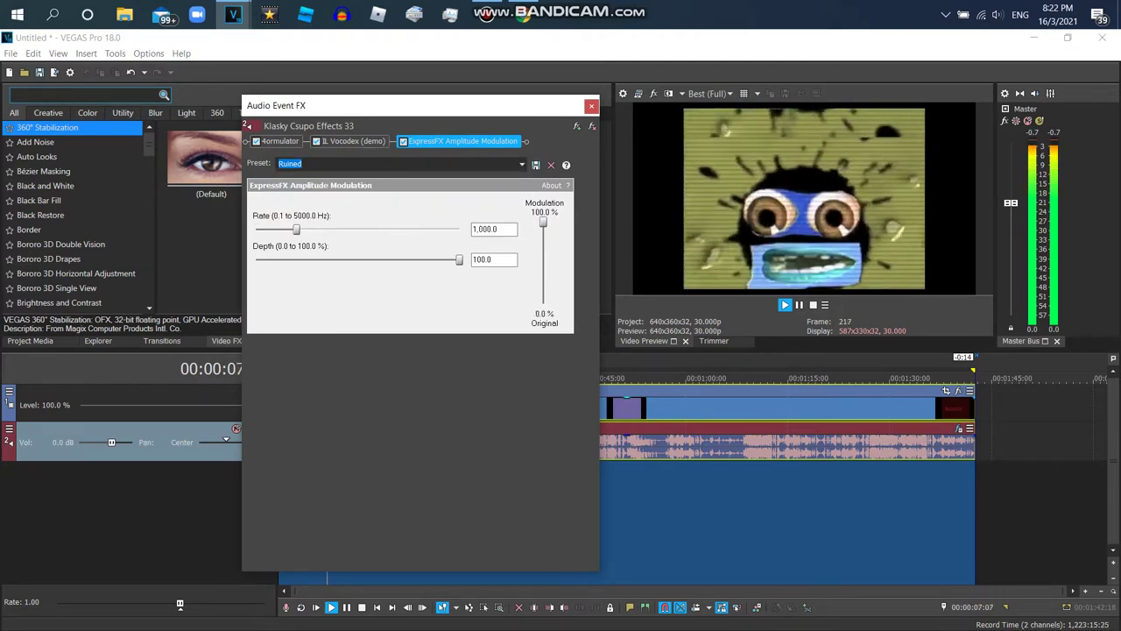
Try different effect orders during playback, ending with IL Vocodex, 4ormulator and ExpressFX Amplitude Modulation.
drag(462, 141, 350, 141)
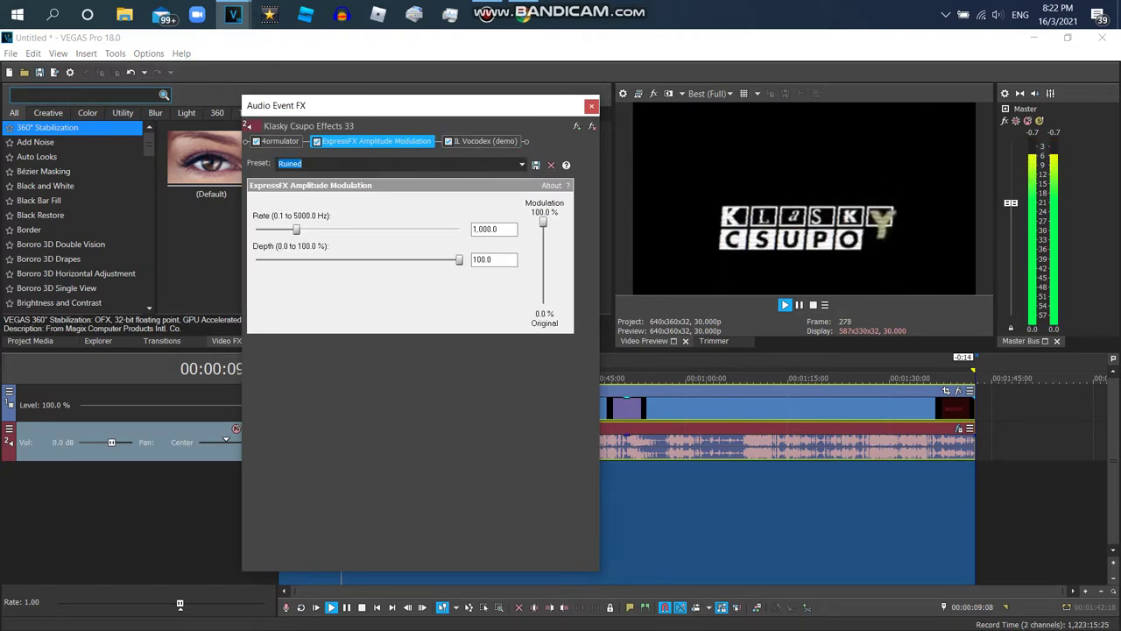
click(693, 447)
key(Home)
drag(375, 140, 279, 141)
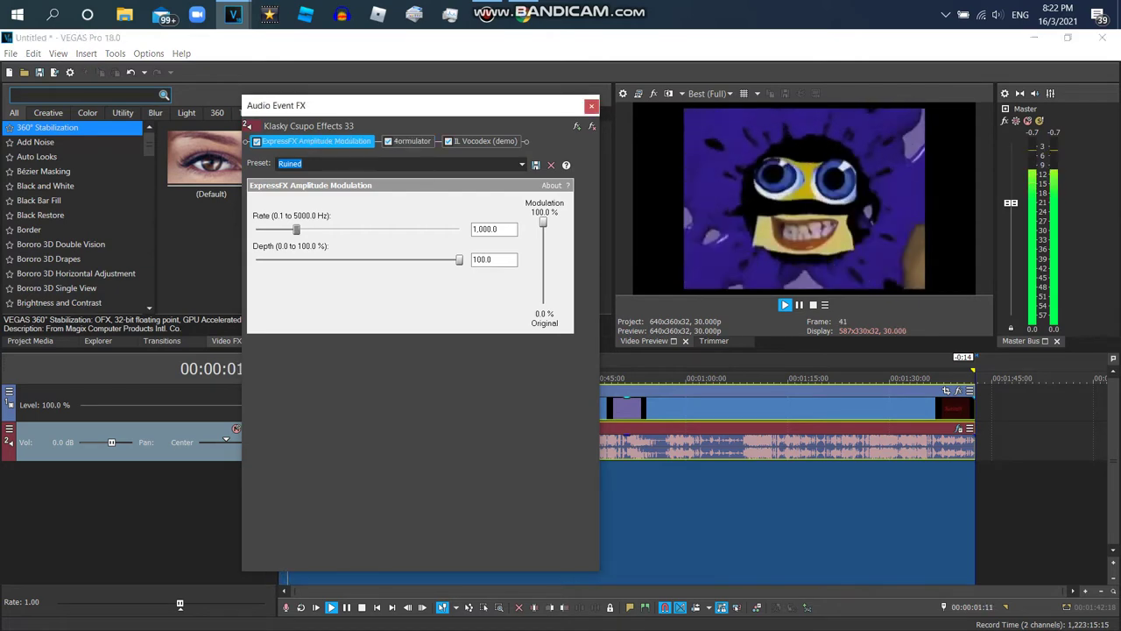
drag(485, 141, 404, 141)
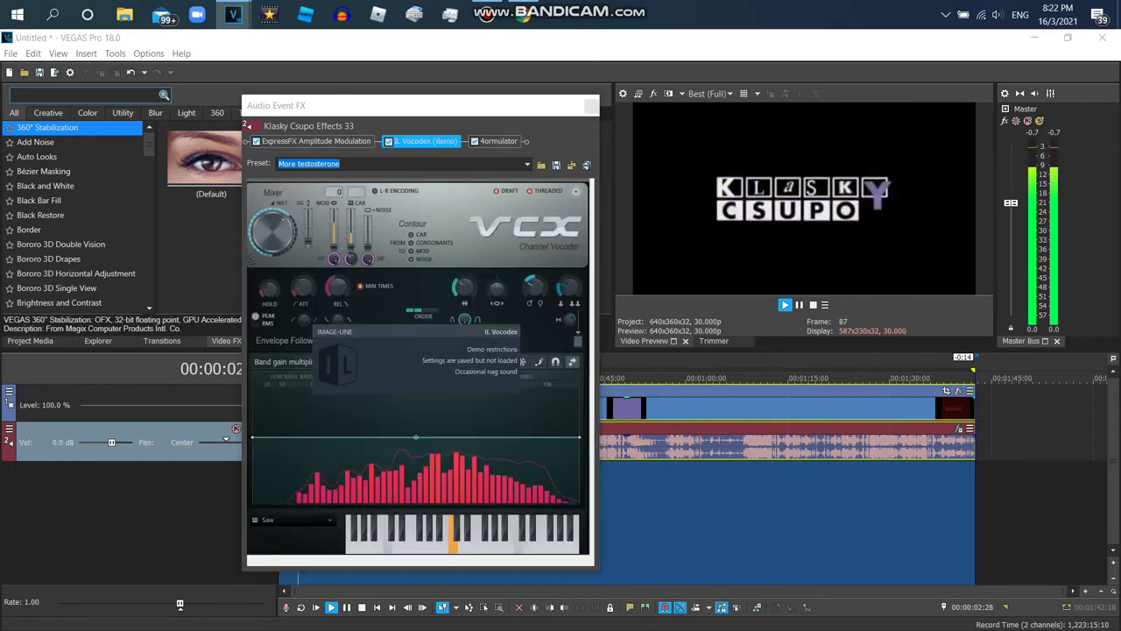
drag(316, 141, 501, 141)
Set the 4ormulator effect selector to 5 and move 4ormulator to the start of the effects chain.
click(366, 141)
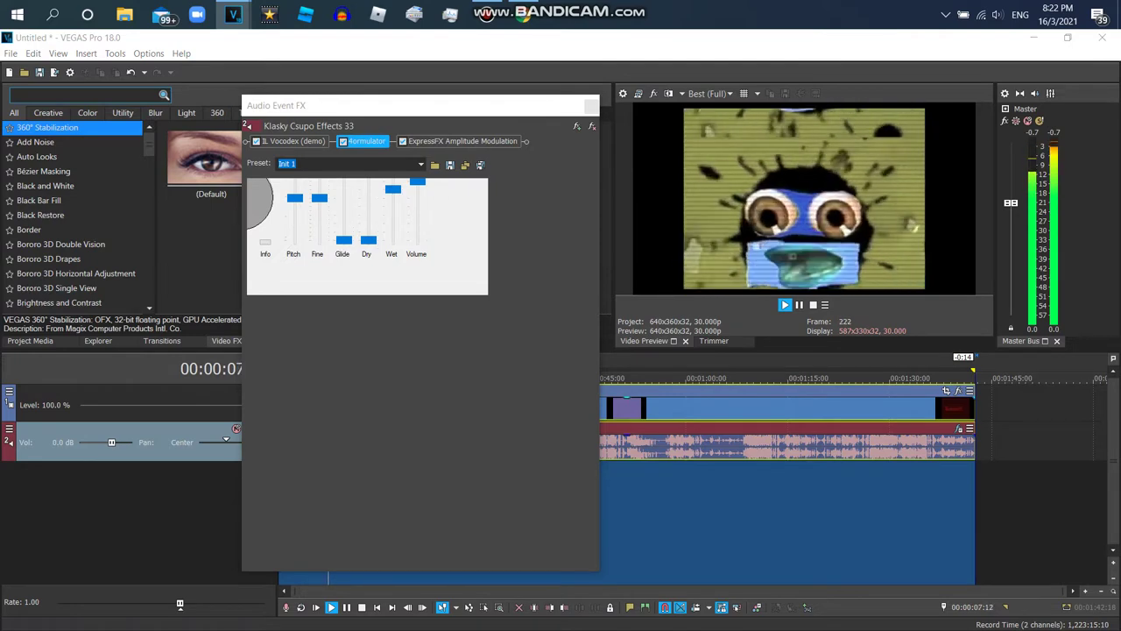
drag(243, 95, 172, 29)
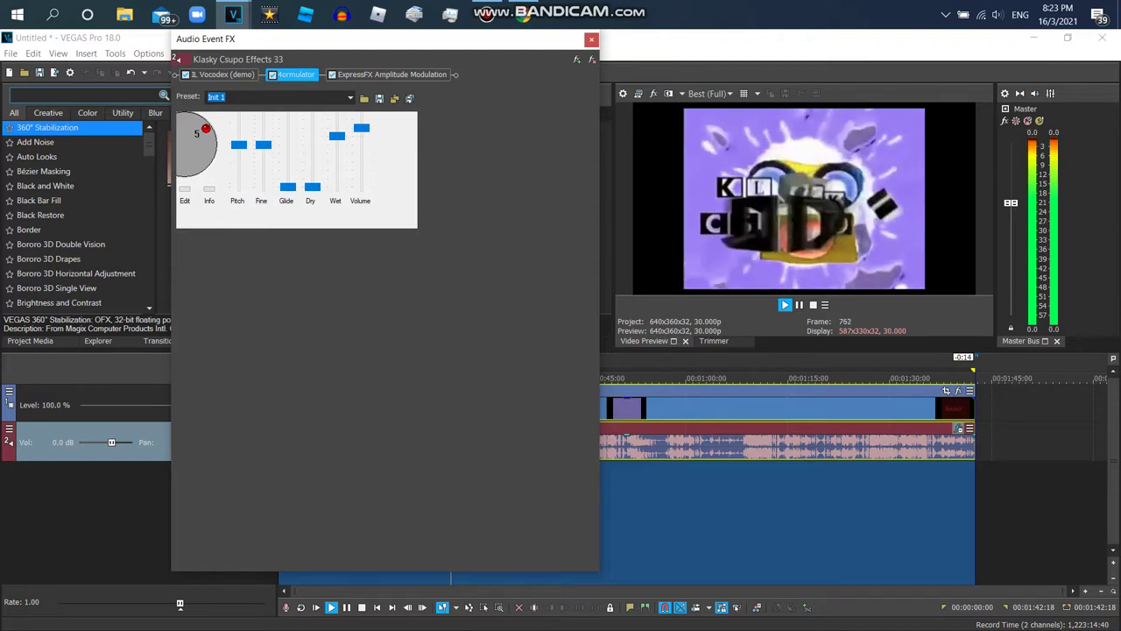
drag(295, 74, 218, 74)
drag(188, 118, 208, 133)
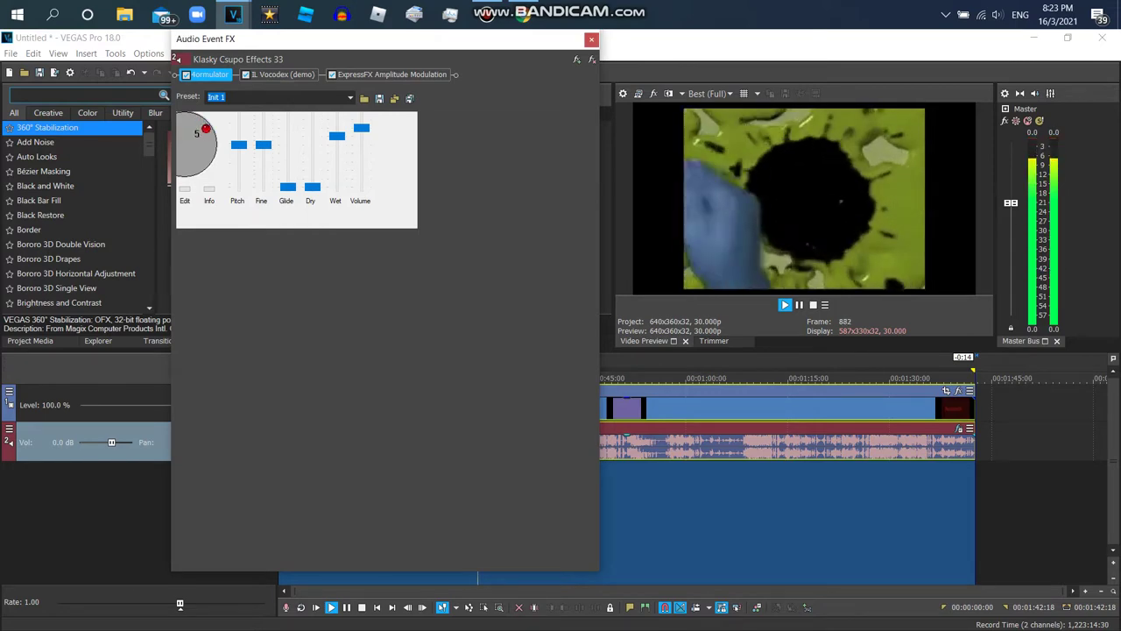
Add the Pitch Shift plug-in to the end of the audio event's effects chain.
click(392, 74)
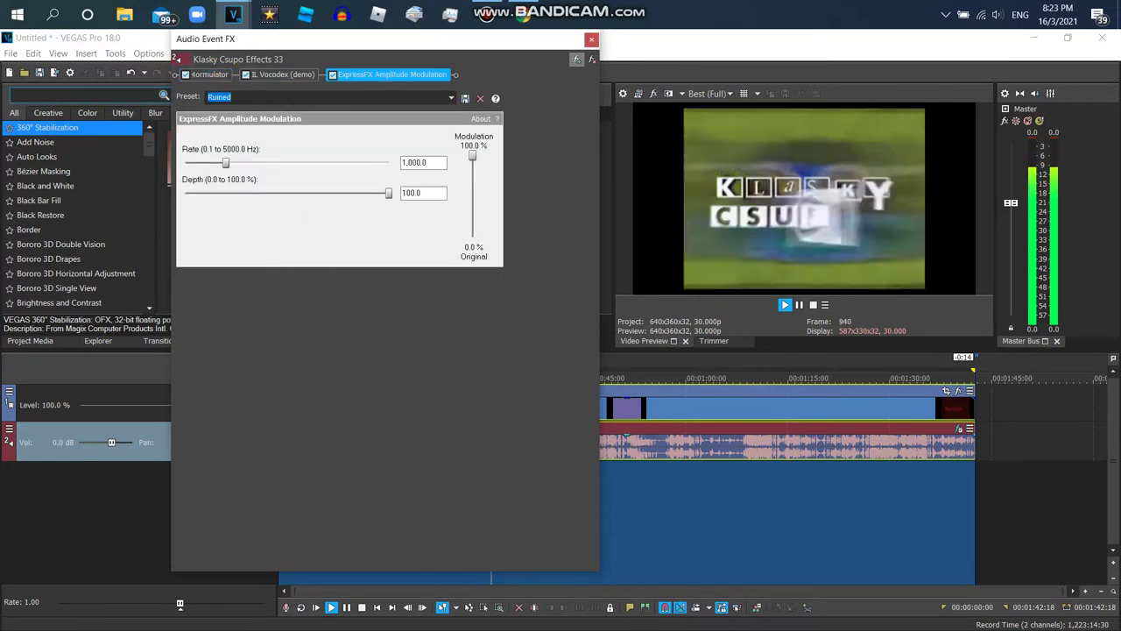
click(576, 60)
double_click(770, 240)
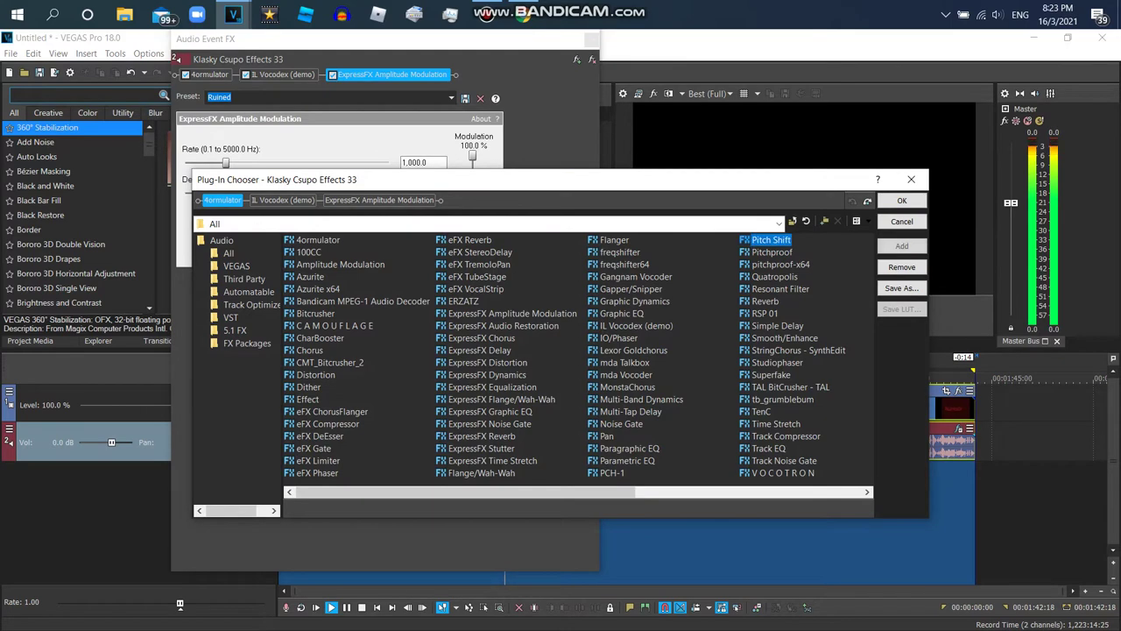
click(902, 201)
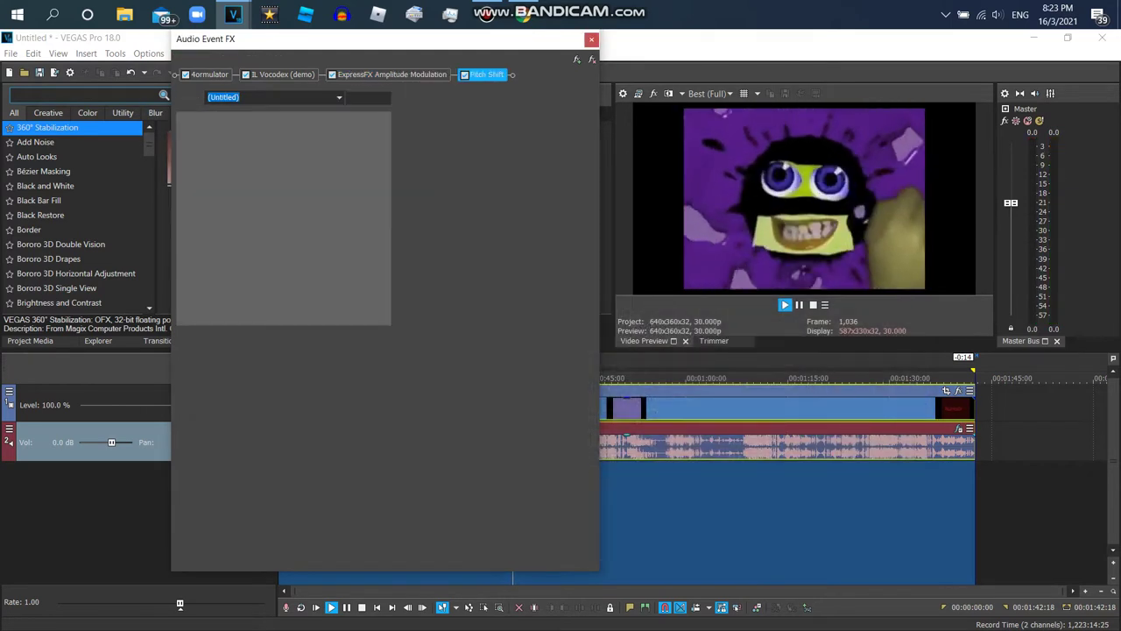
Enable Preserve duration in Pitch Shift with mode A19. Drums (tiny echo), and raise the cents shift slightly.
click(187, 235)
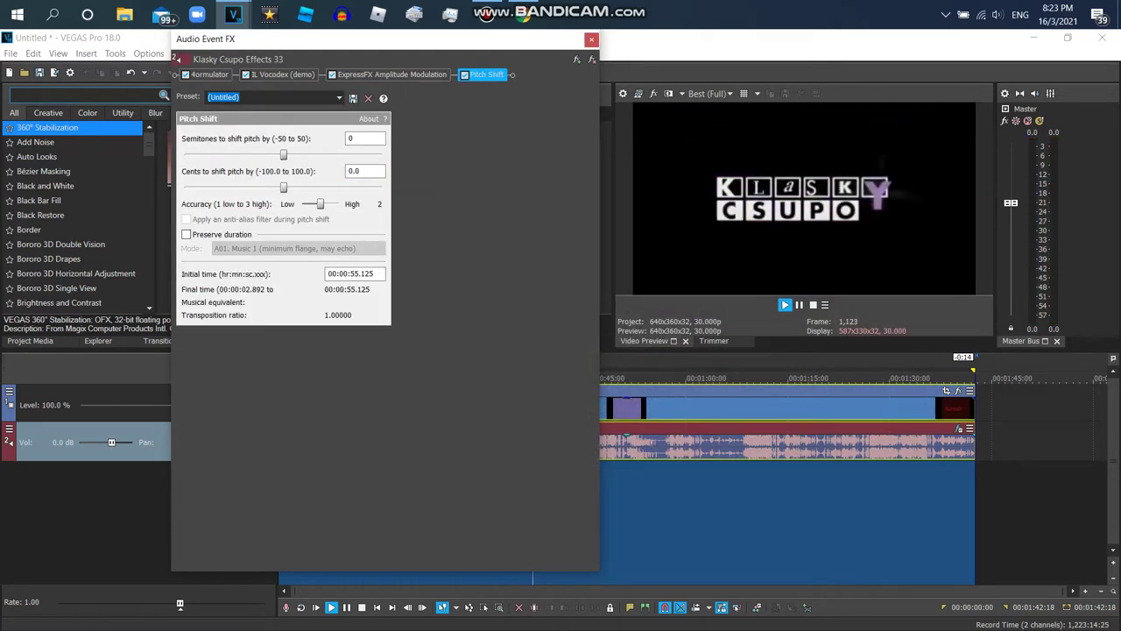
click(298, 248)
click(280, 428)
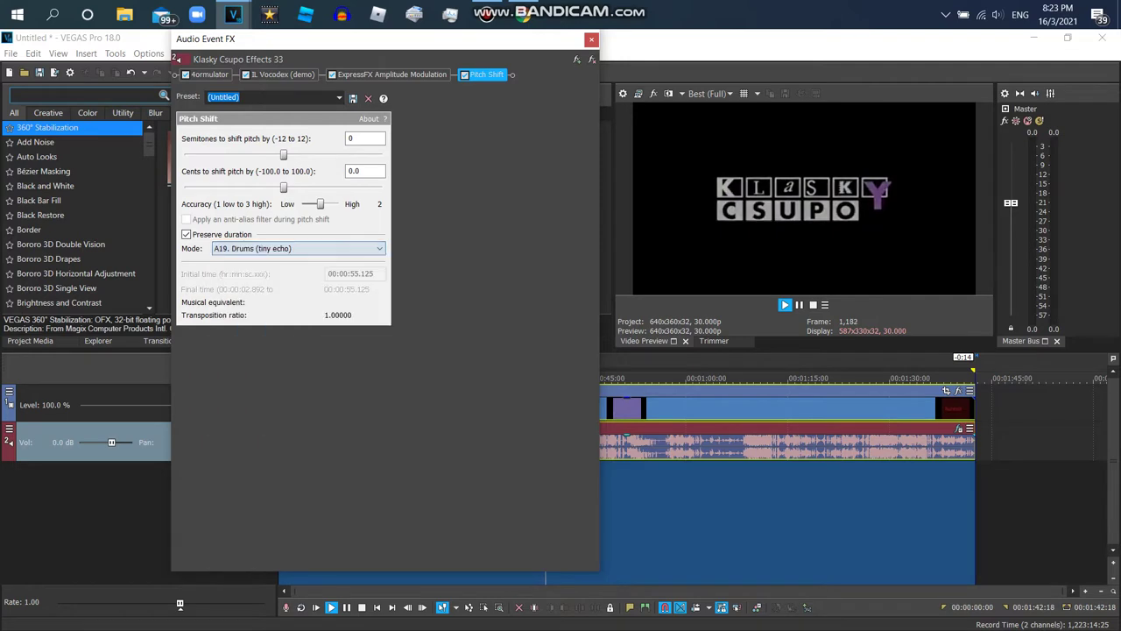
drag(282, 187, 302, 187)
Load the More testosterone preset from IL Vocodex's own preset list.
click(283, 75)
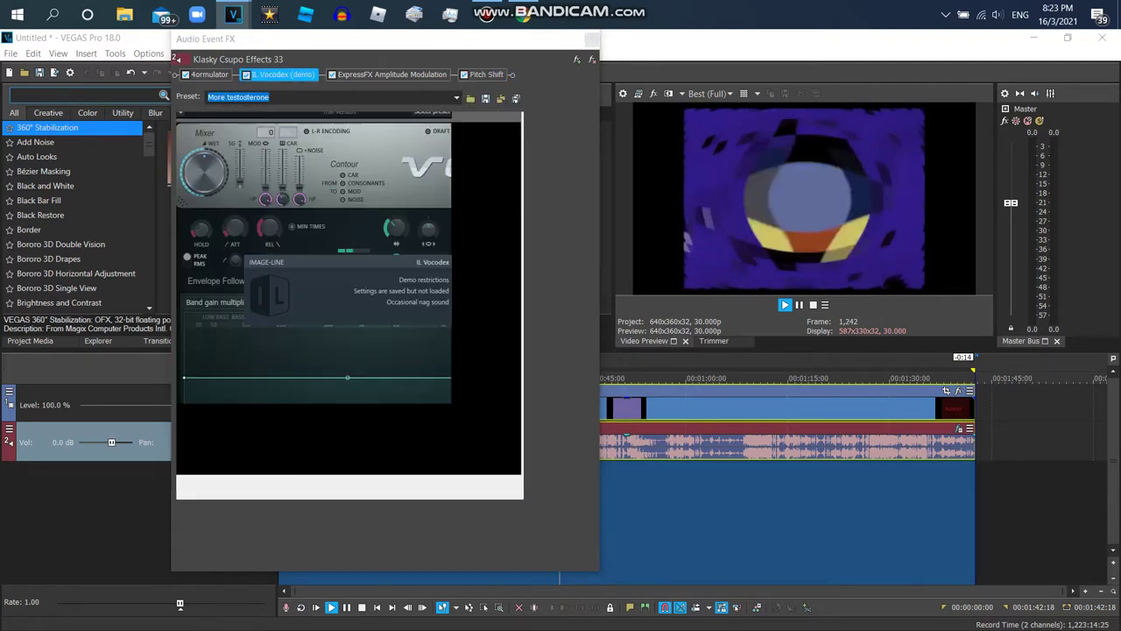
click(433, 112)
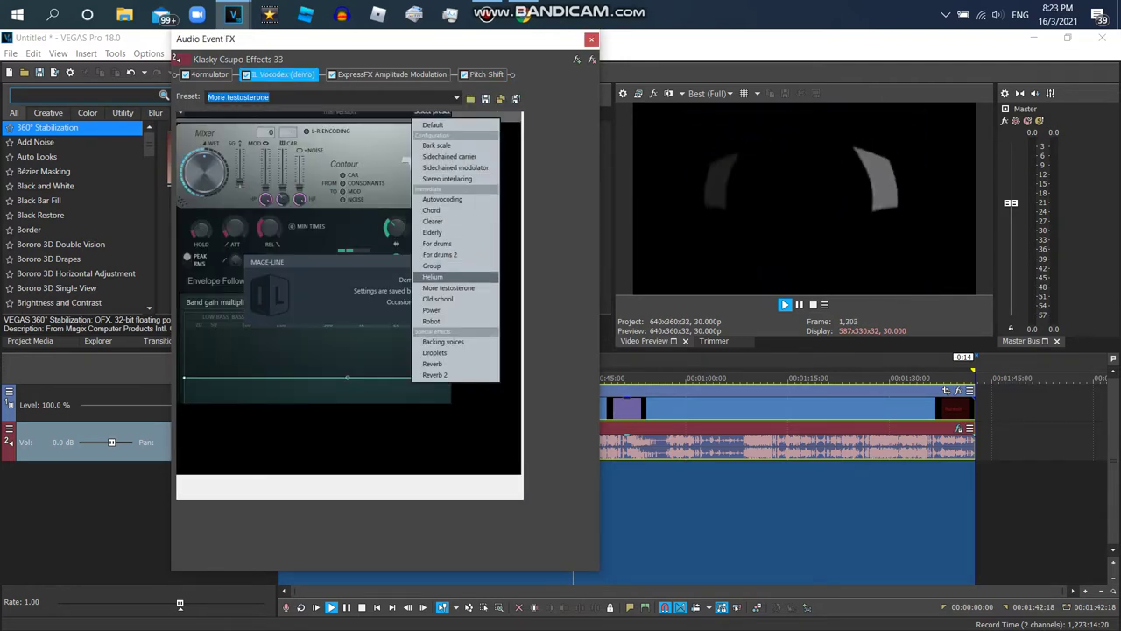
click(448, 287)
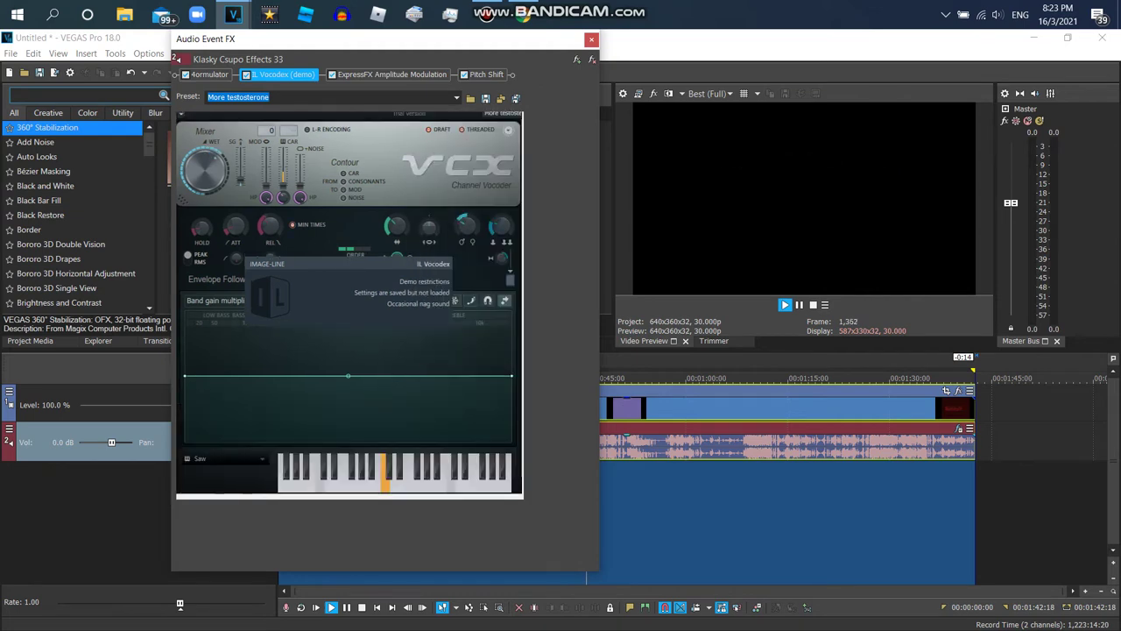
Set the Pitch Shift plug-in to 1 semitone and 0 cents, and close the audio event effects window.
click(486, 74)
click(210, 74)
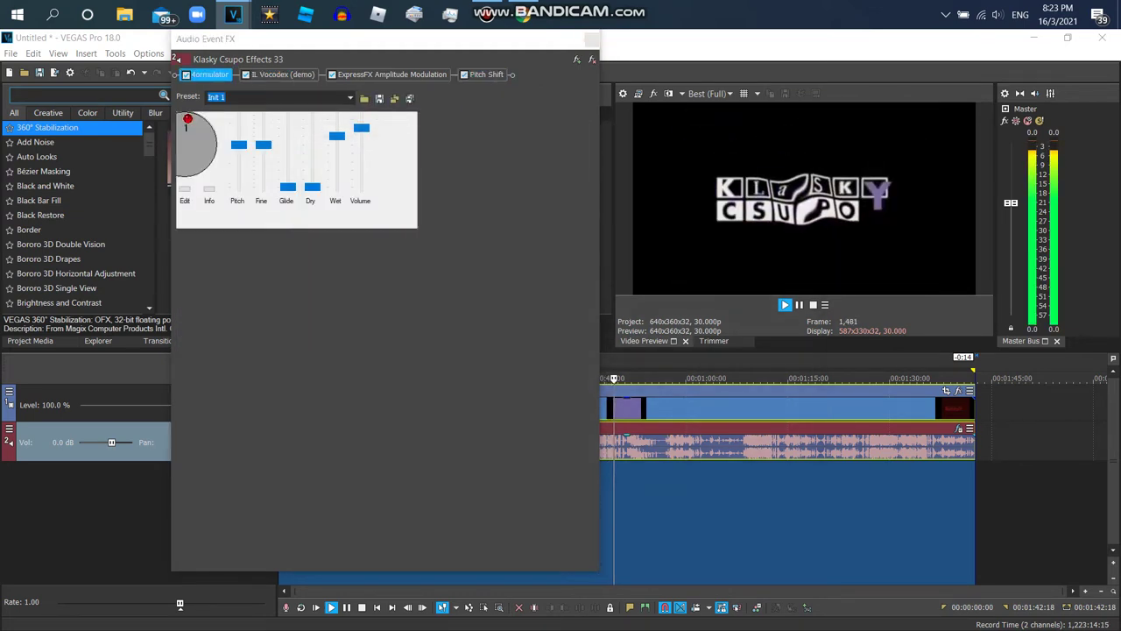
click(486, 74)
drag(301, 187, 336, 188)
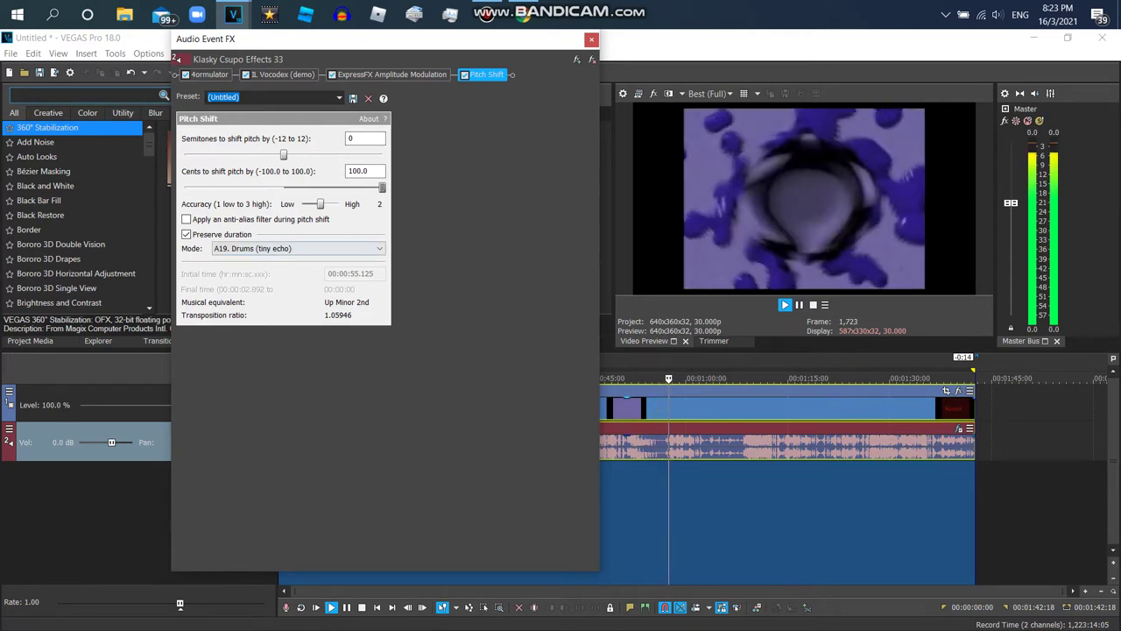
drag(371, 171, 347, 171)
text(0)
click(364, 138)
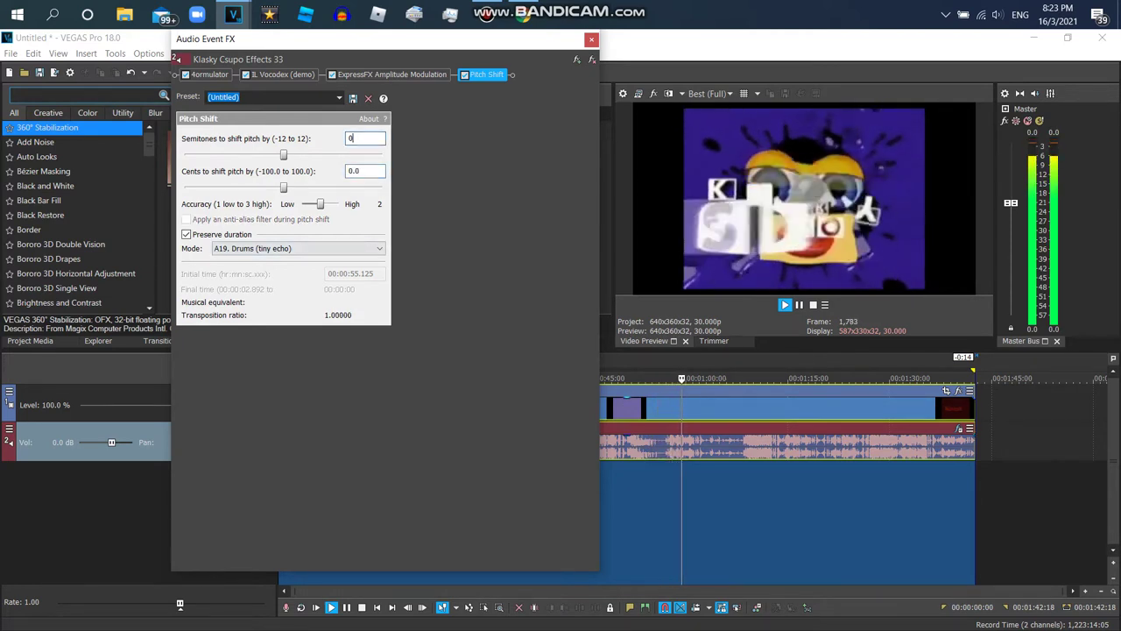
text(1)
key(Tab)
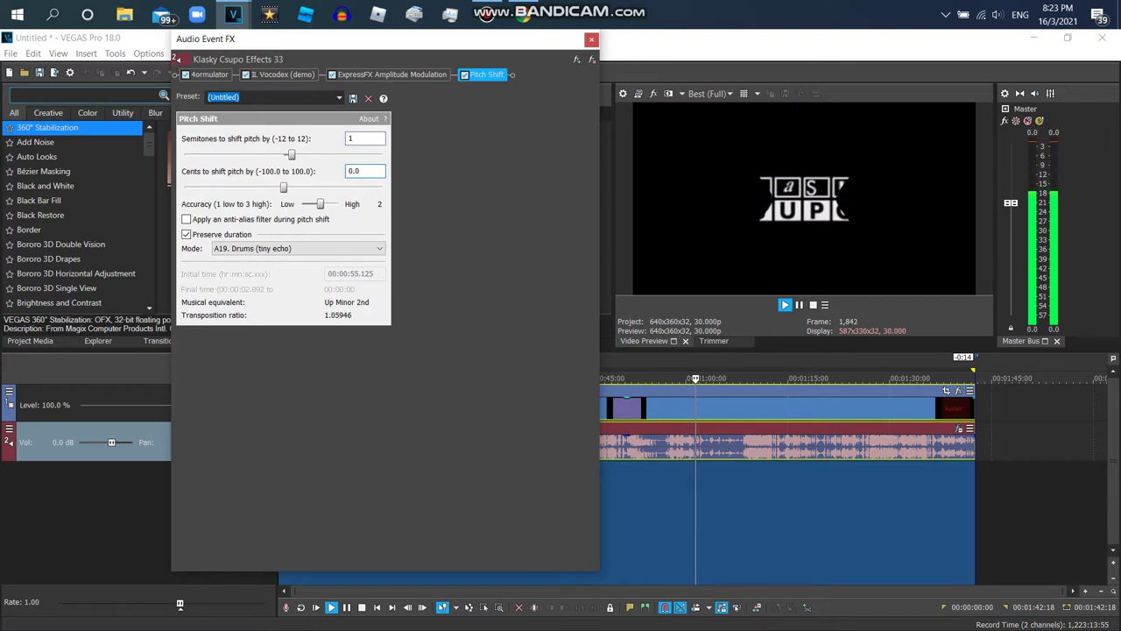
click(363, 138)
click(591, 39)
Restart playback and add a second ExpressFX Amplitude Modulation to the audio event's effects chain.
key(space)
key(space)
click(959, 430)
click(392, 75)
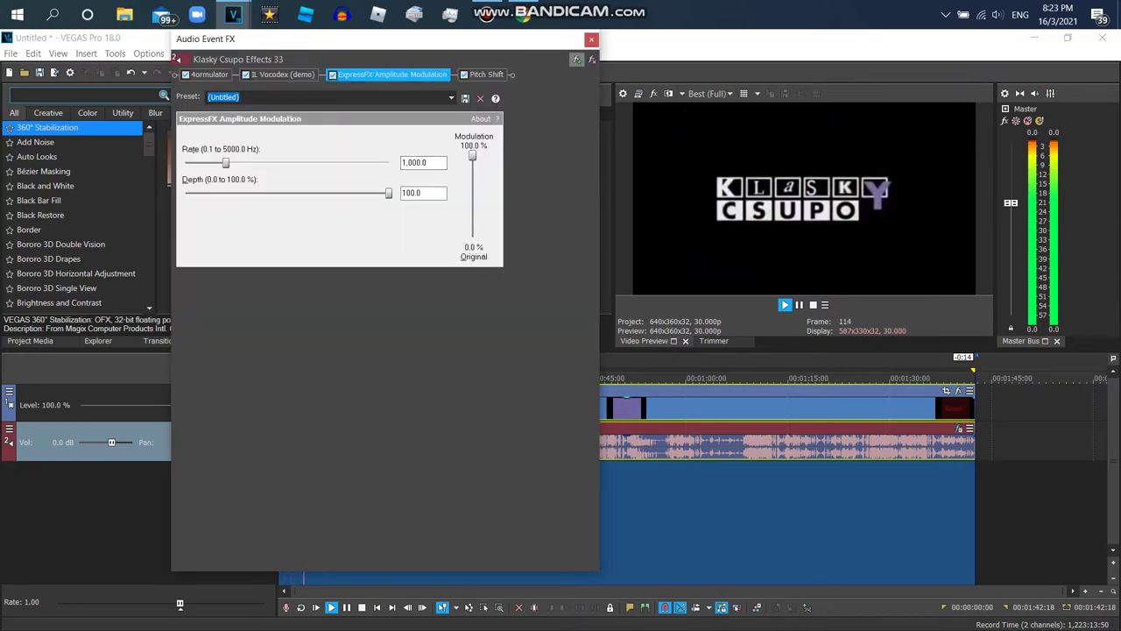
click(576, 60)
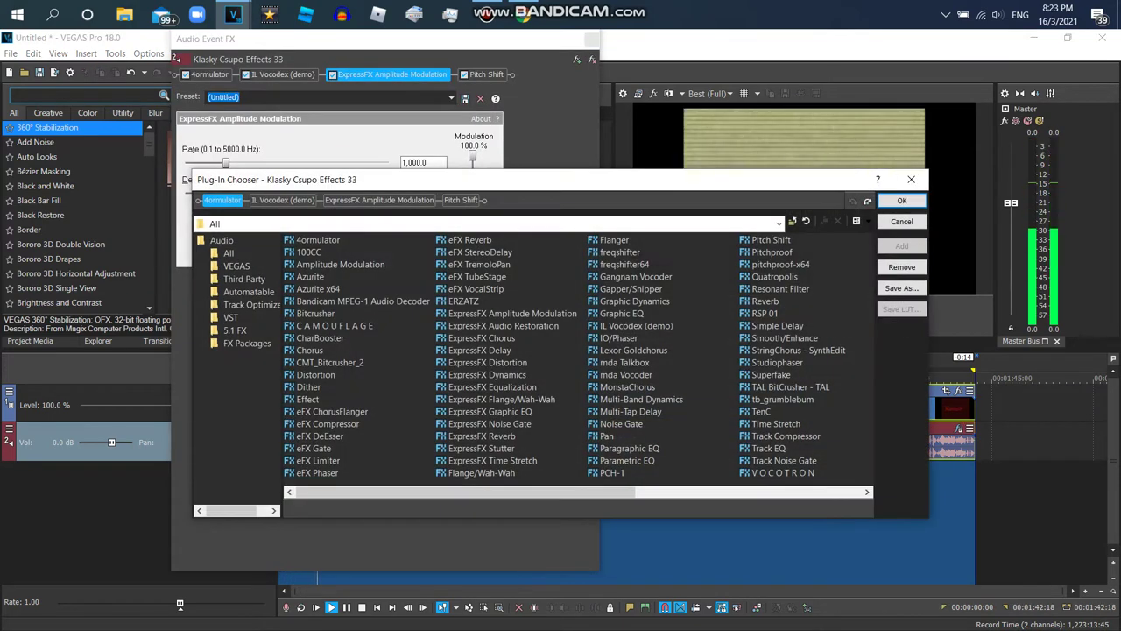
double_click(512, 312)
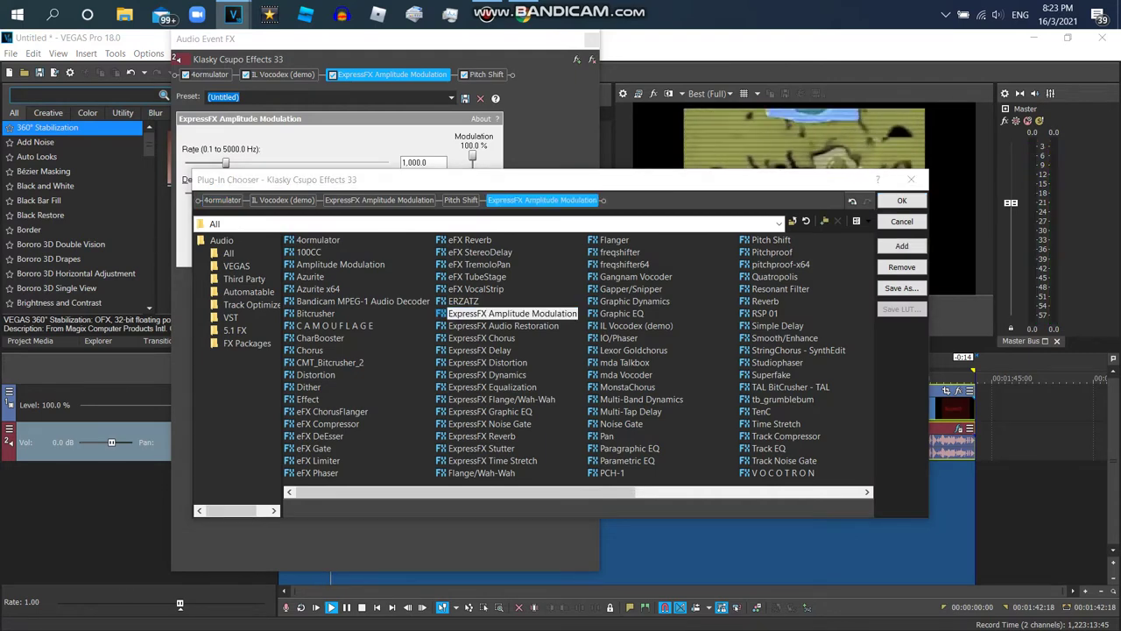
click(902, 200)
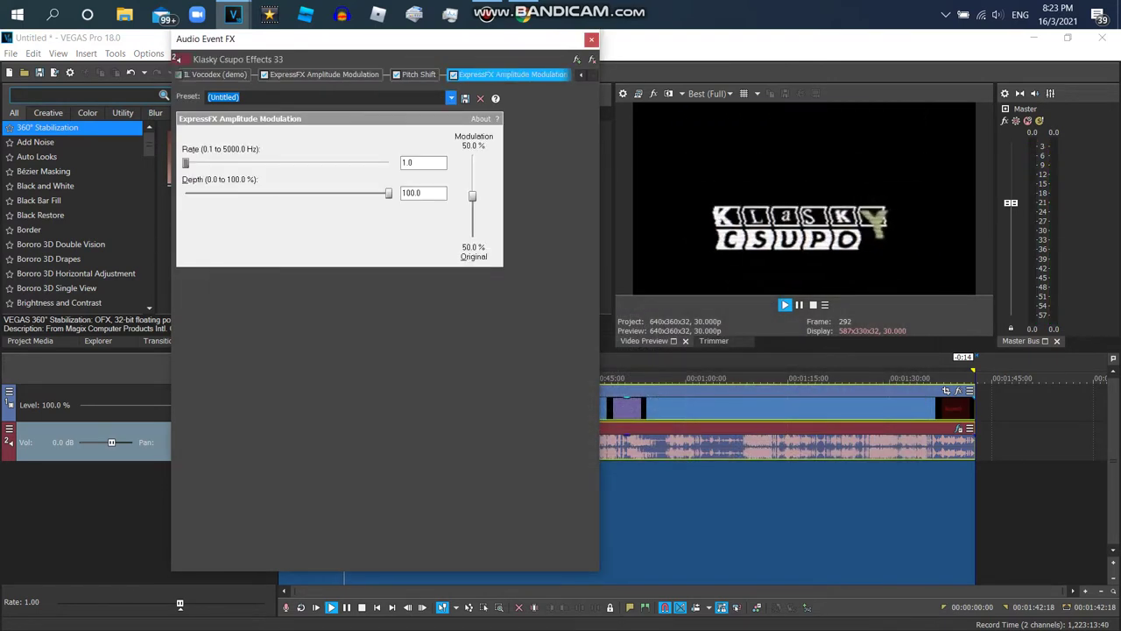
Apply the Ruined preset to the second ExpressFX Amplitude Modulation and move it ahead of Pitch Shift in the chain.
click(451, 97)
click(230, 157)
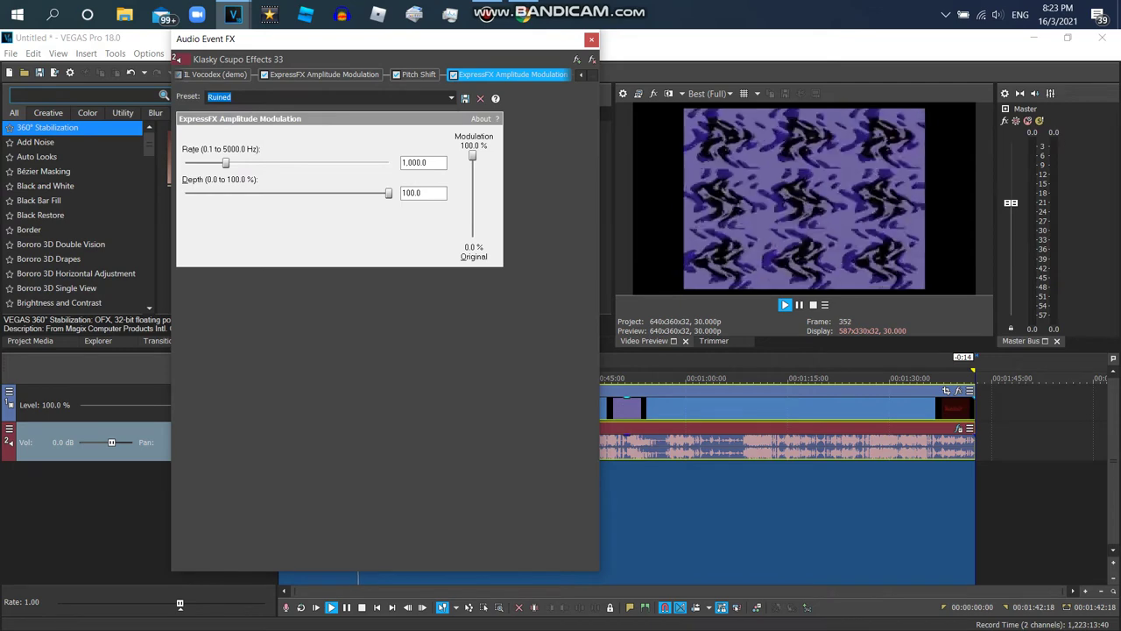
drag(599, 350, 751, 350)
drag(579, 74, 487, 75)
drag(394, 39, 304, 202)
Reload the More testosterone preset inside IL Vocodex and play the clip from the beginning.
click(120, 238)
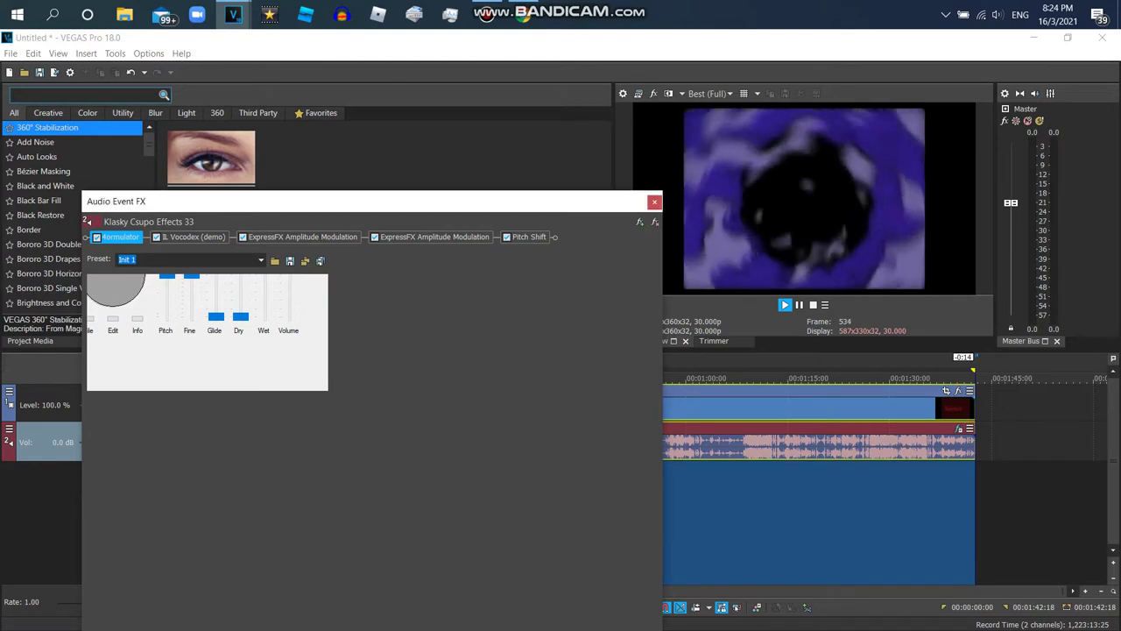
click(194, 237)
click(343, 275)
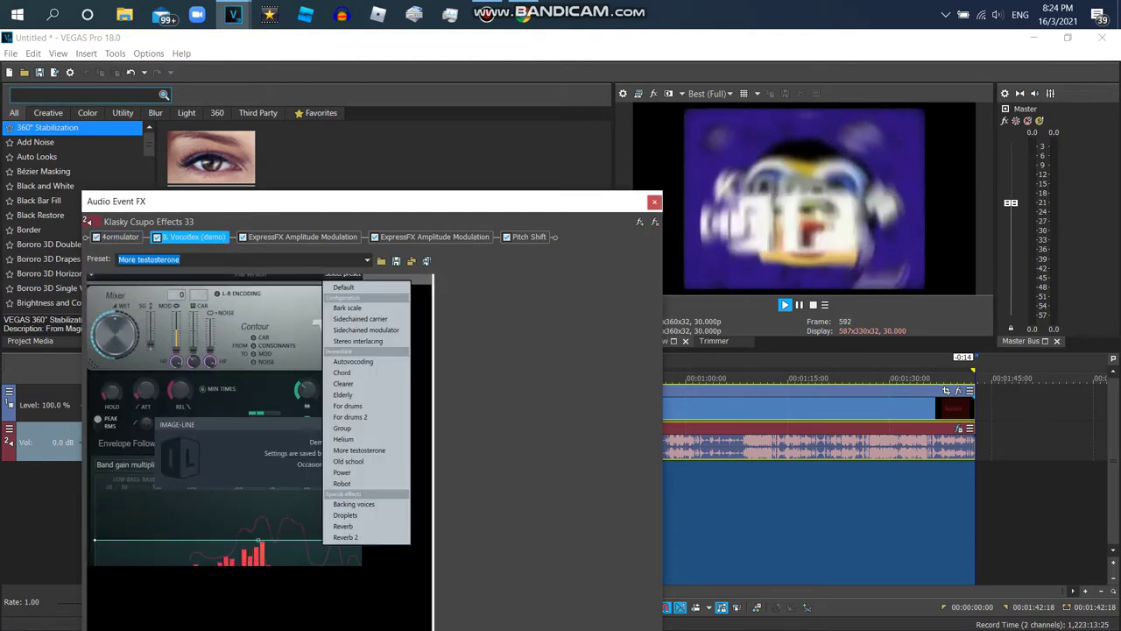
click(360, 450)
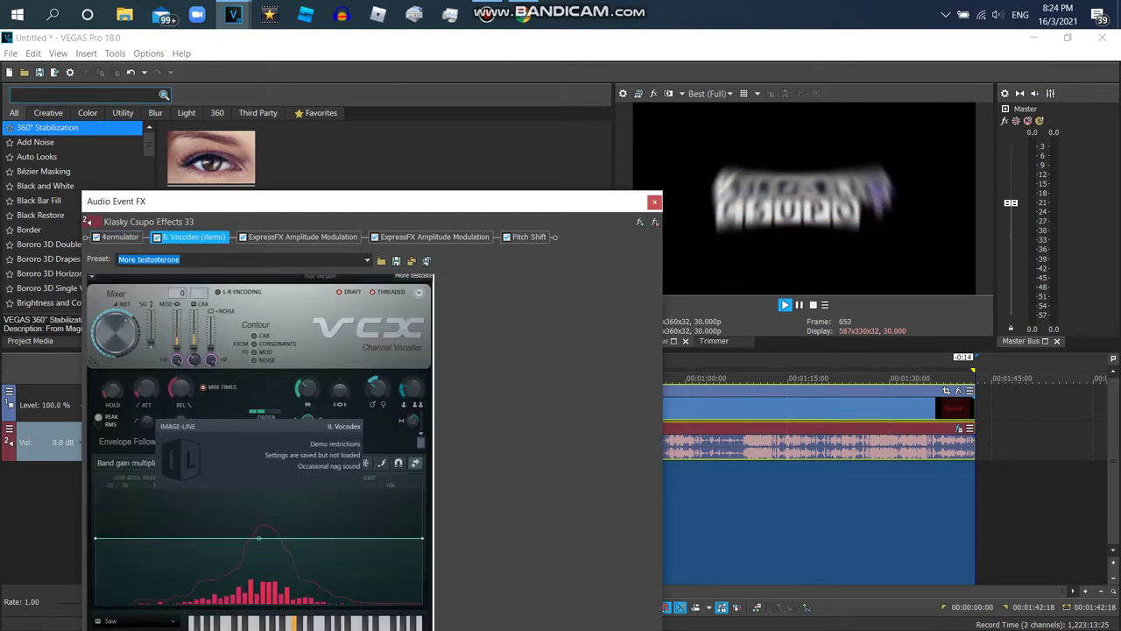
click(784, 305)
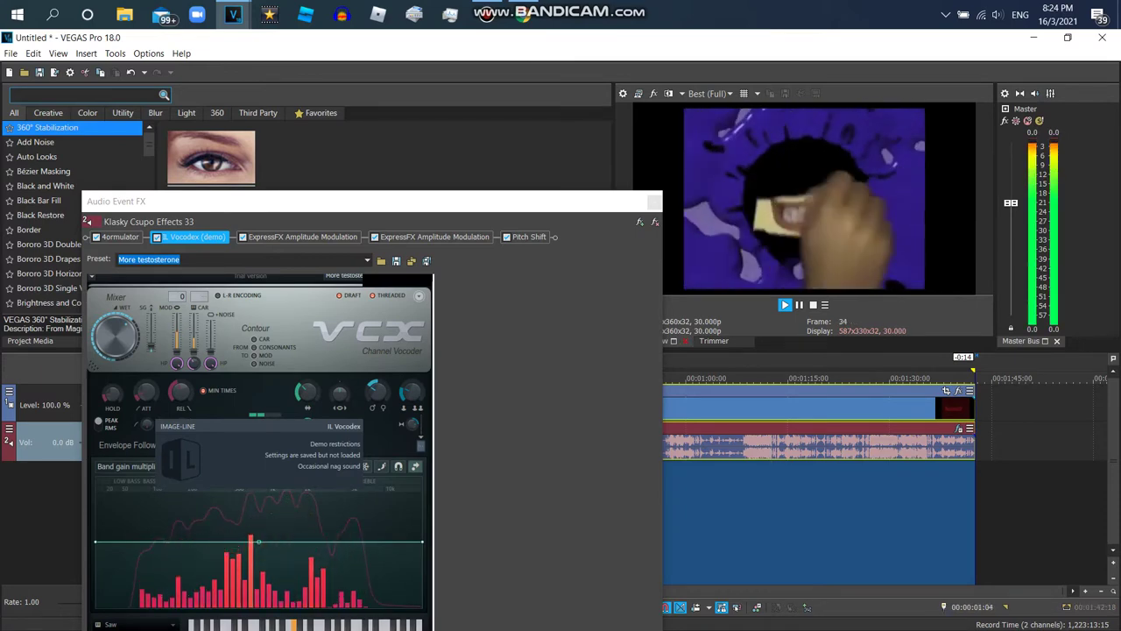
Review the settings of every plug-in in the audio effects chain during playback, and close the effects window.
click(529, 237)
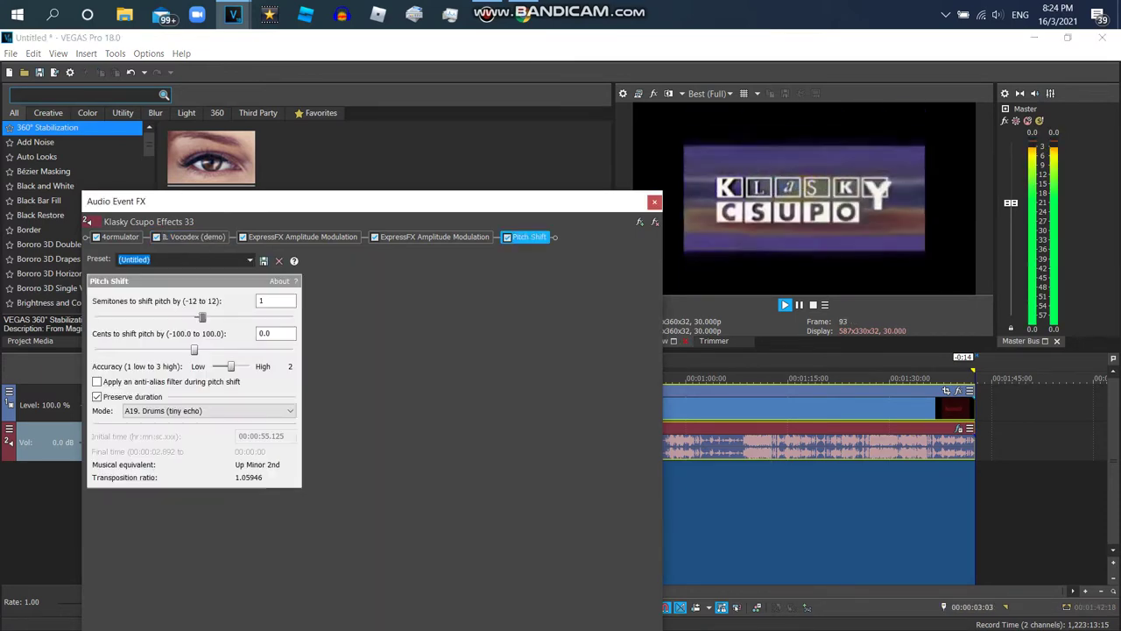
click(303, 237)
click(120, 238)
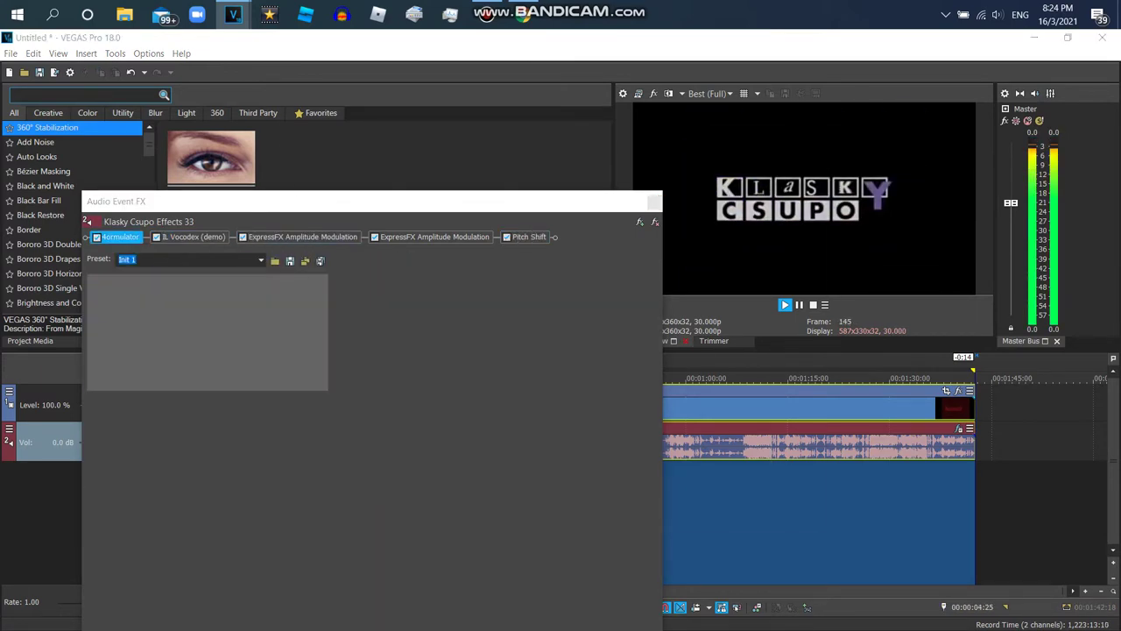
drag(210, 202, 188, 127)
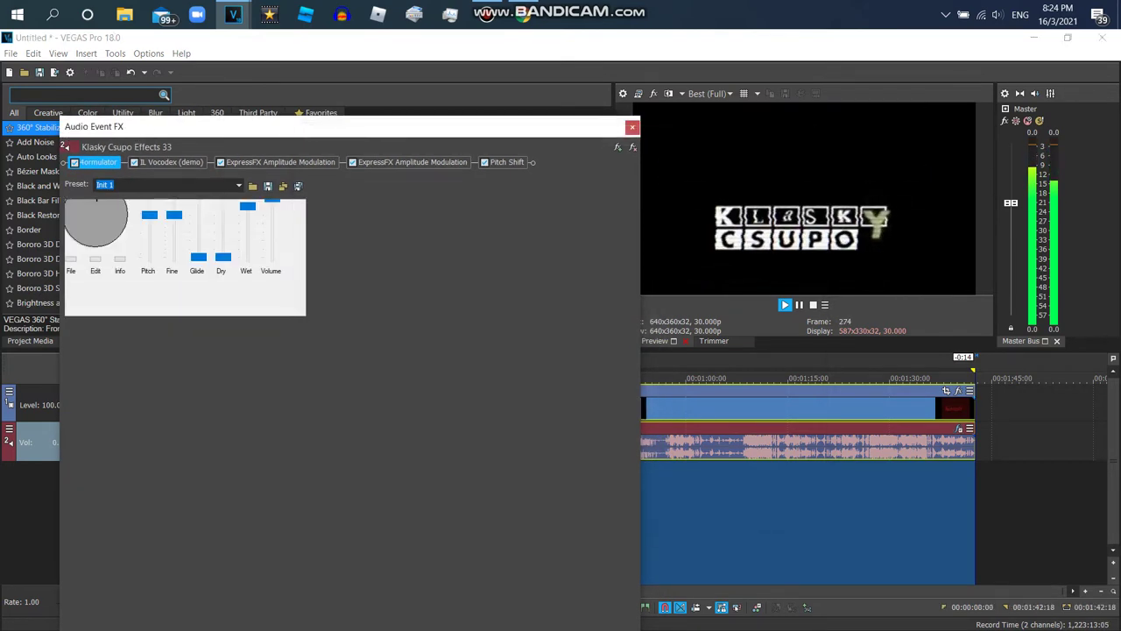
drag(188, 127, 176, 81)
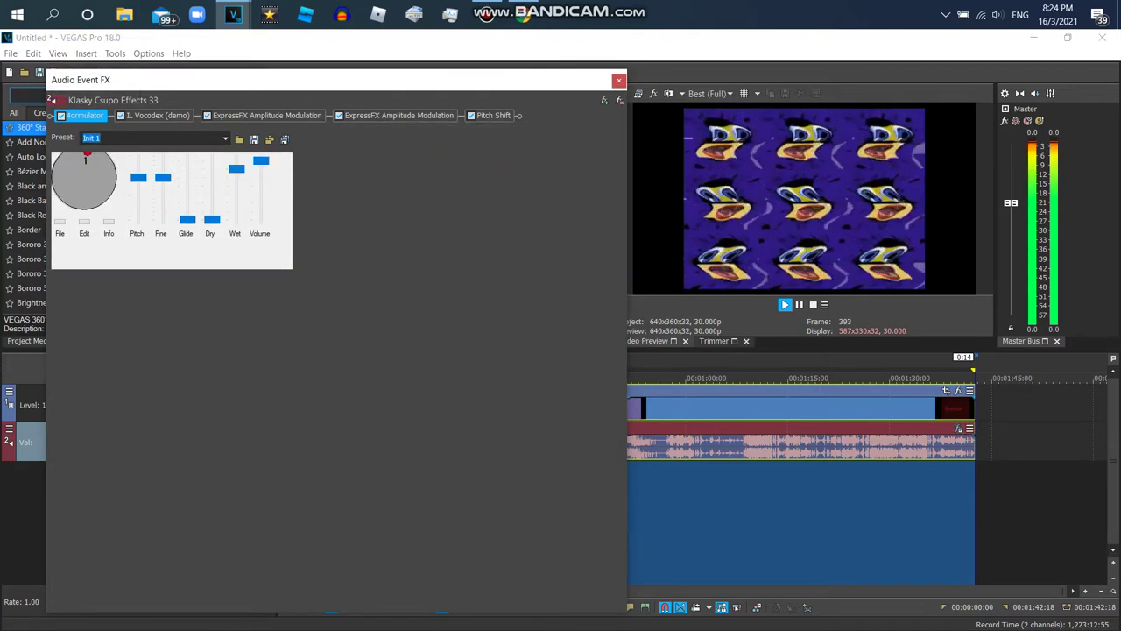
click(157, 116)
click(267, 116)
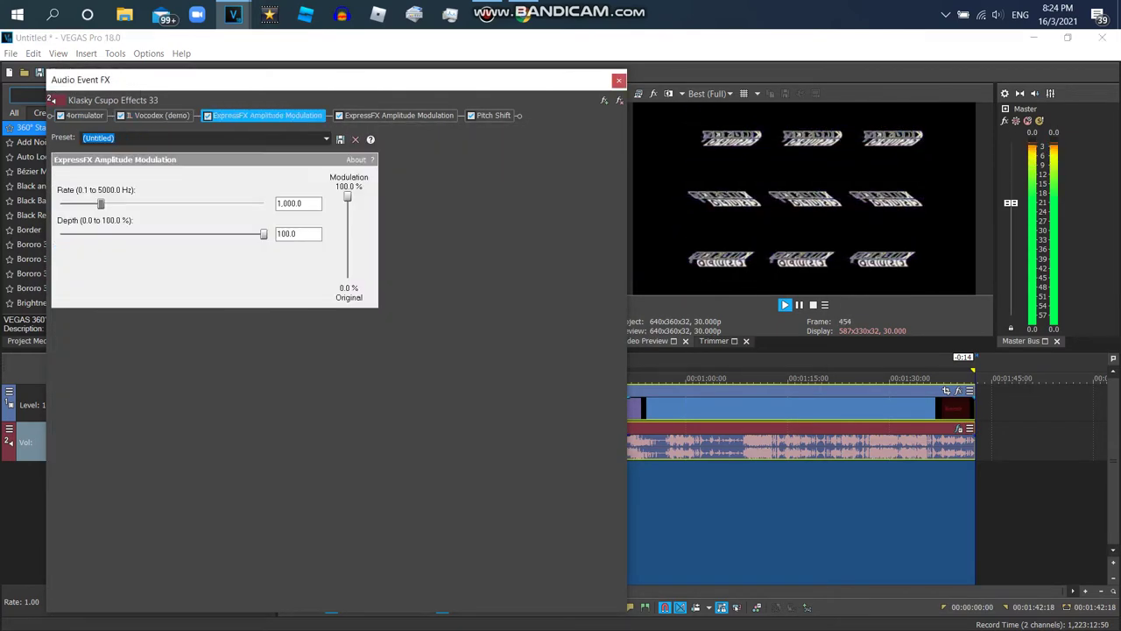
click(399, 116)
click(493, 115)
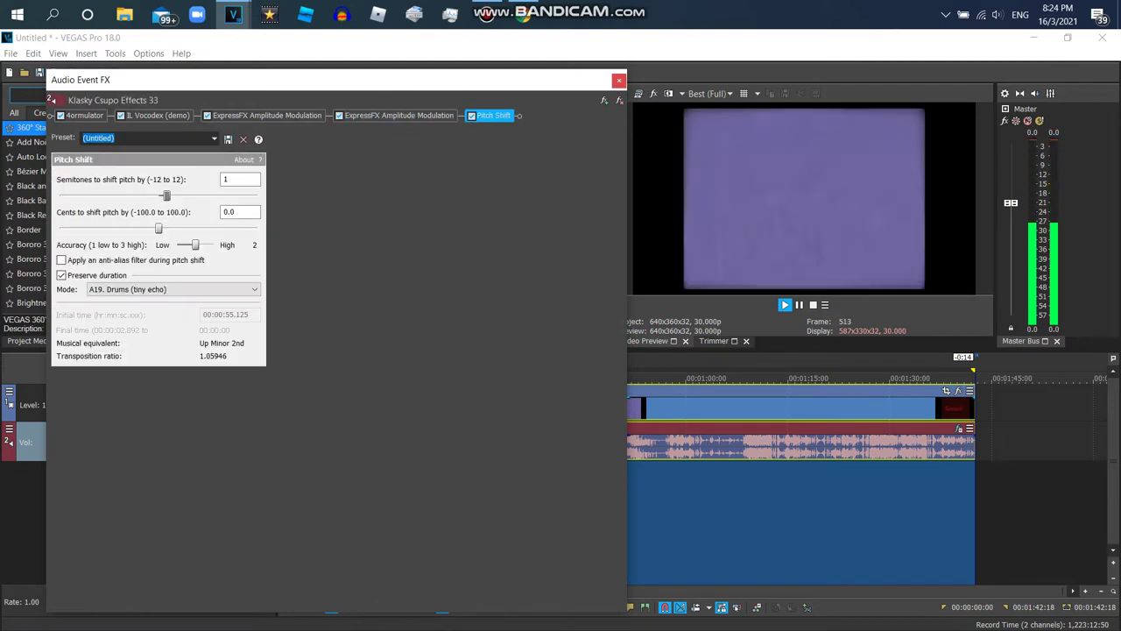
click(618, 80)
Apply the NewBlue ME Wiggle Flag preset to the video event and dismiss the trial and promotion windows.
scroll(70, 219, down, 15)
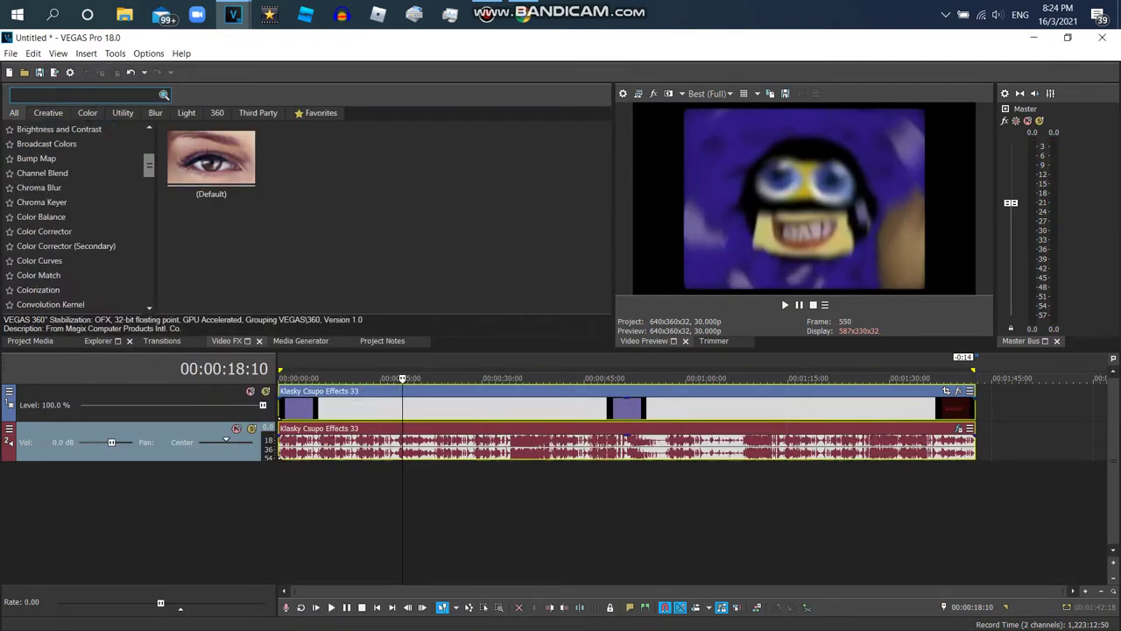
click(53, 203)
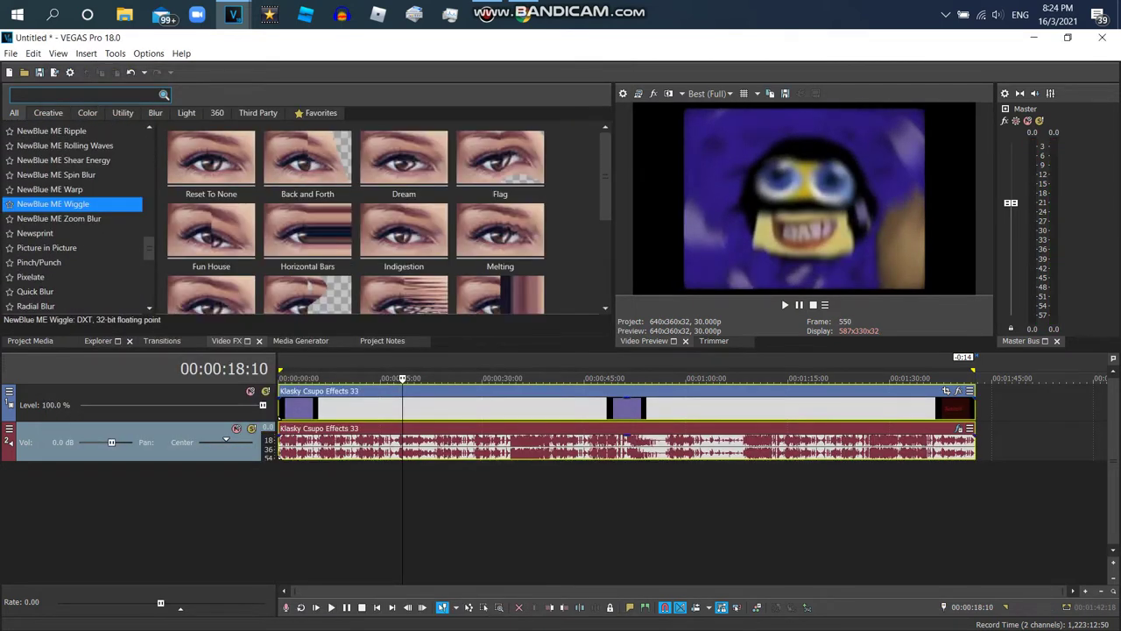
drag(500, 163, 491, 408)
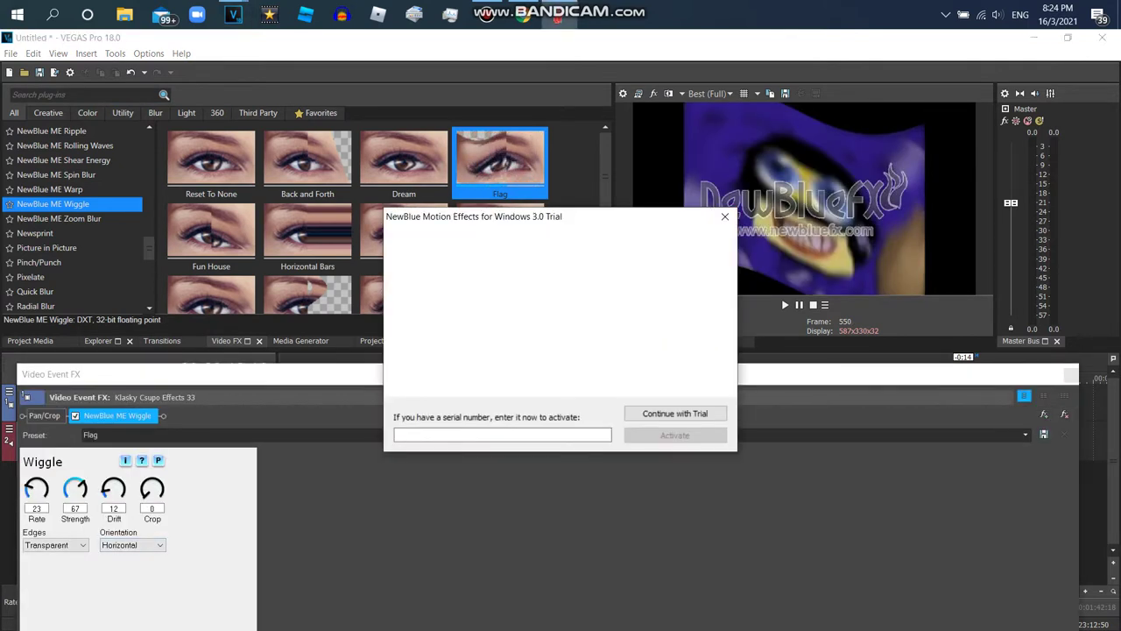
key(Escape)
click(914, 40)
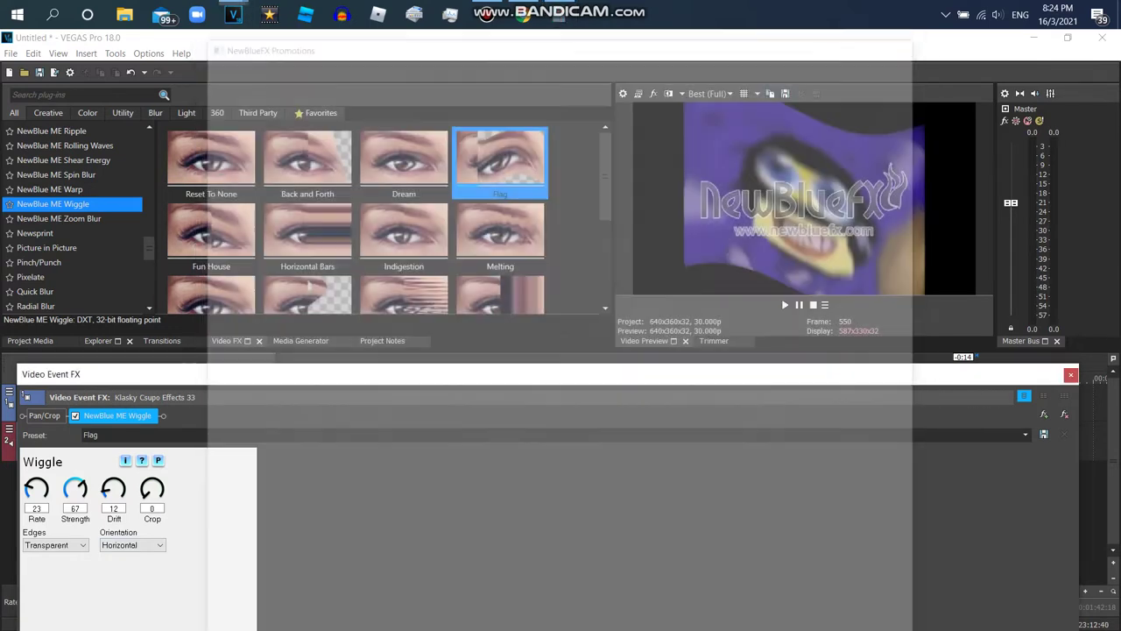
Set Wiggle's edges to Replicate and save the settings as preset VideoUp V27, with the playhead at 00:00:02:07.
click(58, 545)
click(41, 557)
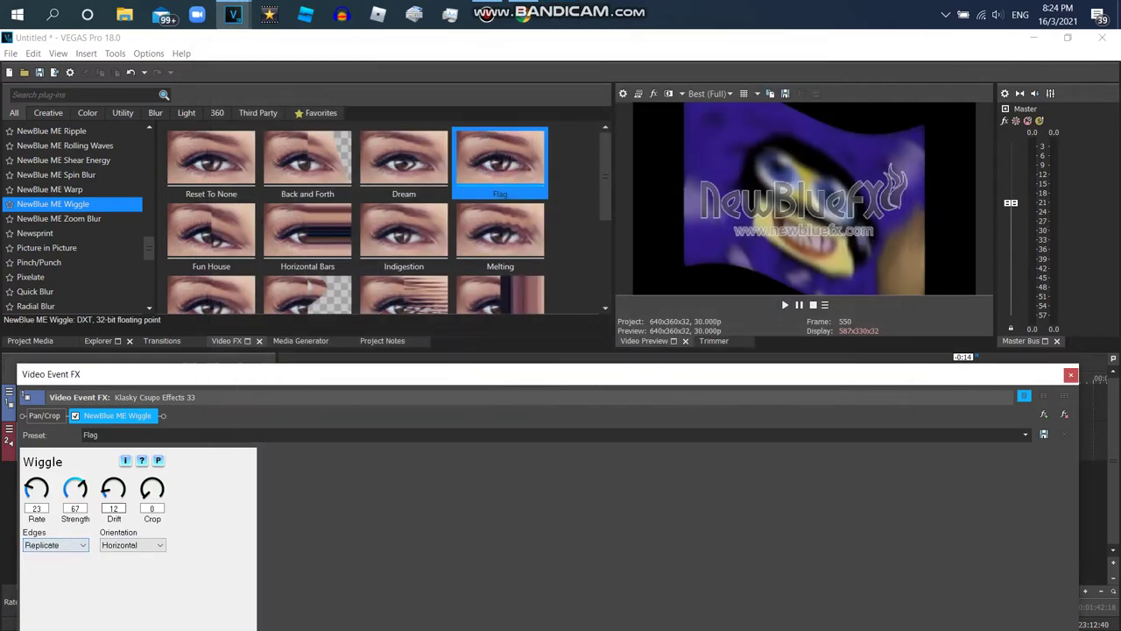
drag(298, 374, 306, 396)
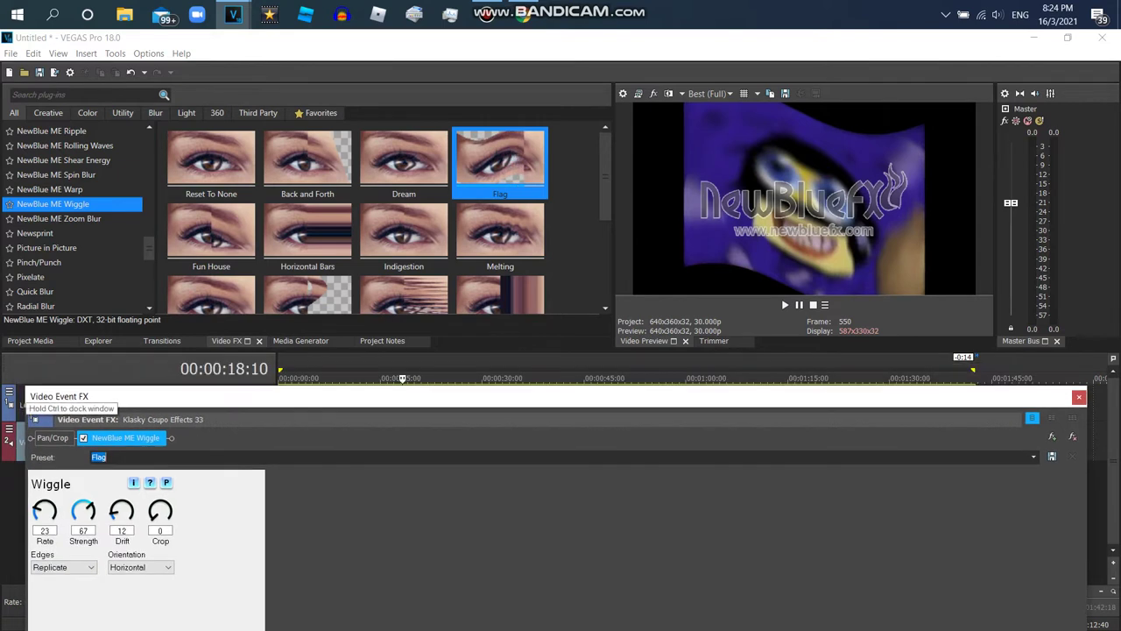
drag(403, 378, 293, 378)
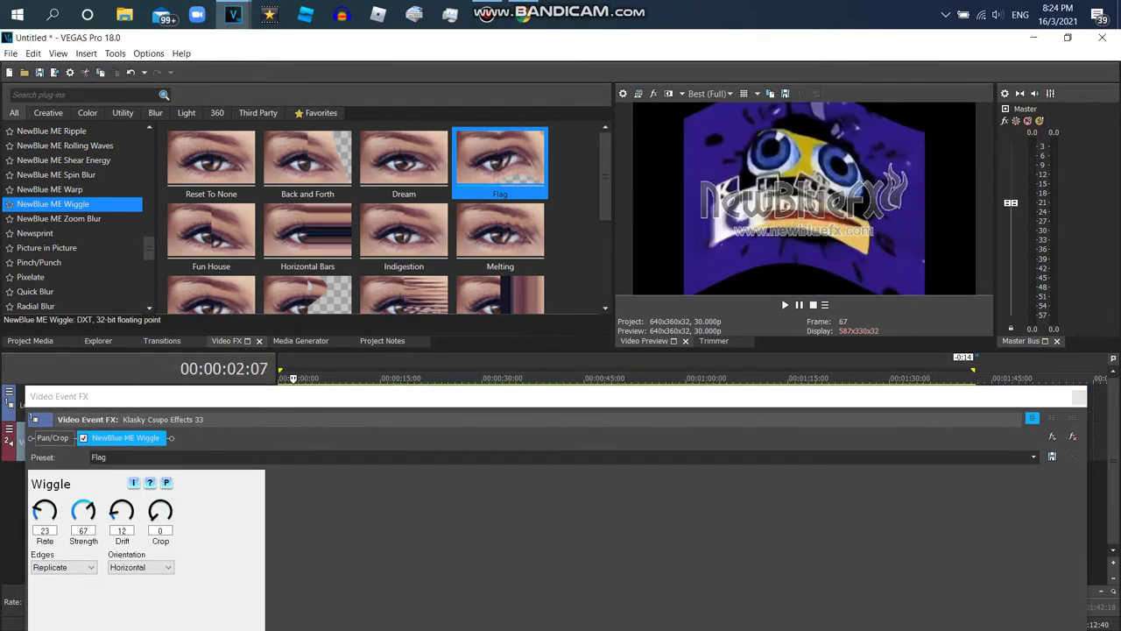
click(106, 457)
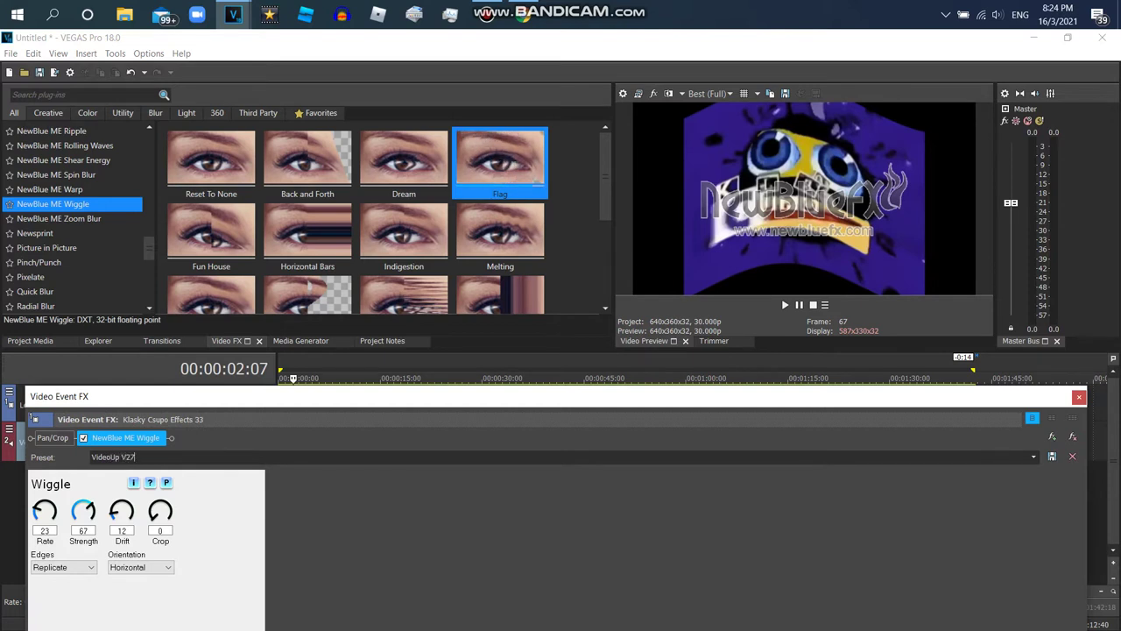
Try the Gradient Map Reset to None preset on the video event, and remove it from the chain.
drag(148, 249, 149, 203)
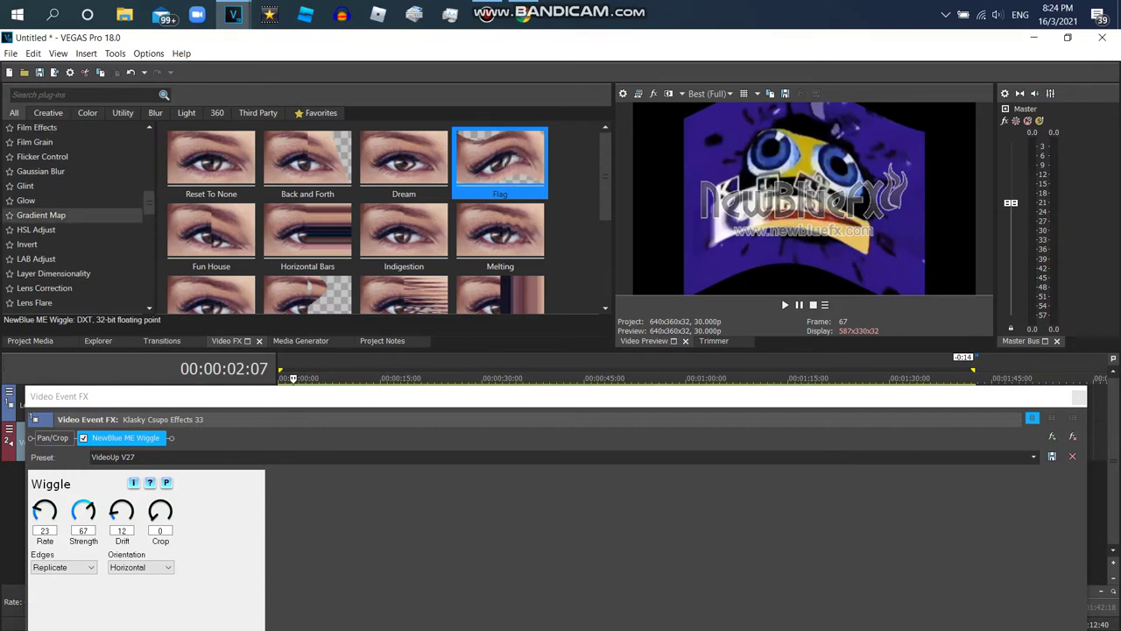
click(41, 215)
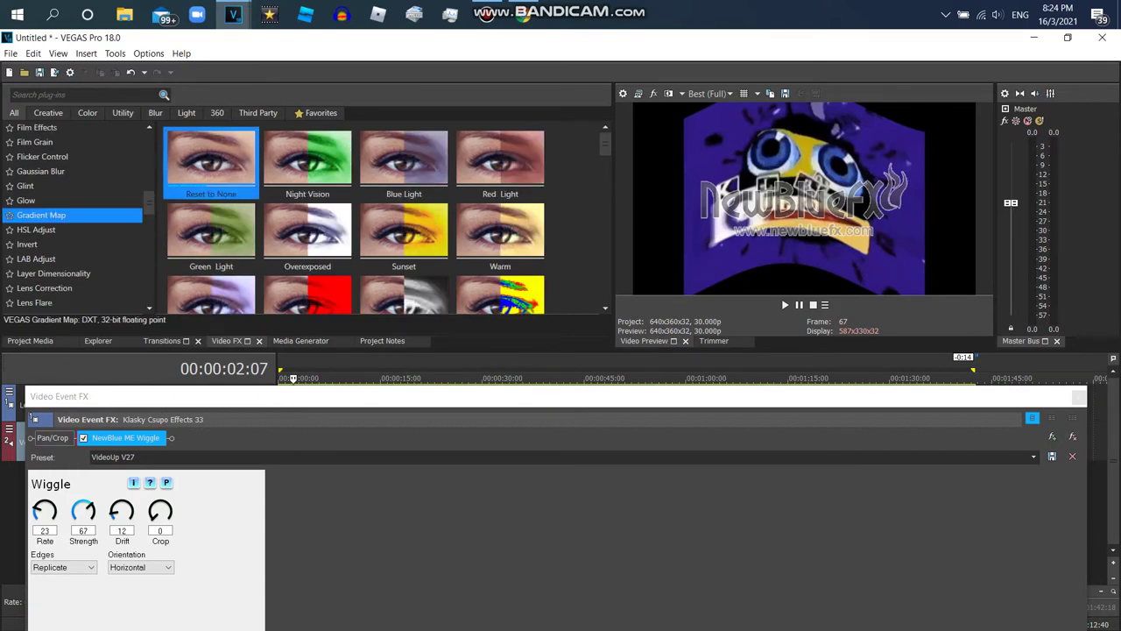
drag(211, 160, 126, 438)
click(1073, 436)
Try the Gradient Map presets MirroZebrafy Or Piano Vocoder and G Major 4 ahead of NewBlue ME Wiggle.
drag(605, 145, 605, 269)
drag(404, 264, 125, 438)
drag(605, 269, 605, 168)
click(403, 182)
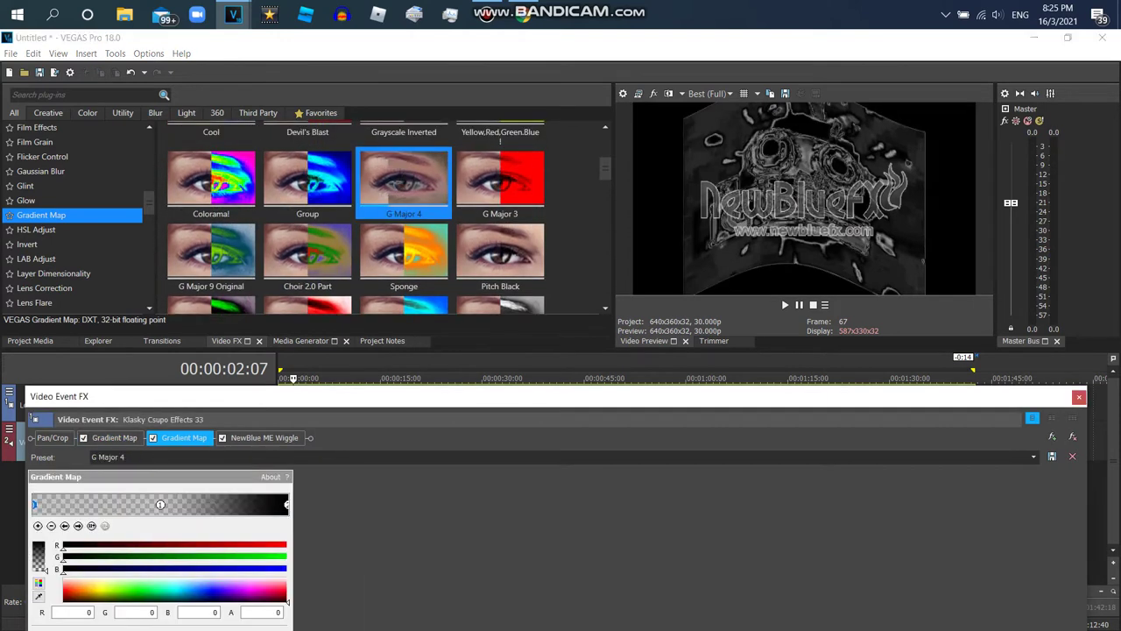
Remove both Gradient Map effects from the video event's effects chain.
click(115, 437)
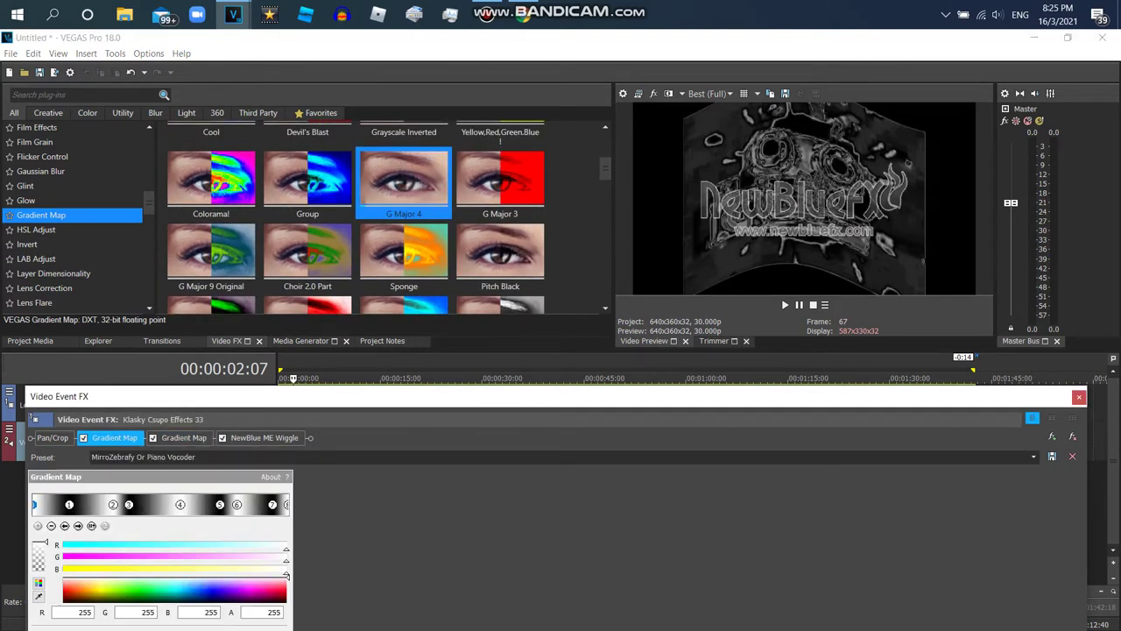
click(1072, 436)
click(1073, 436)
drag(148, 202, 149, 172)
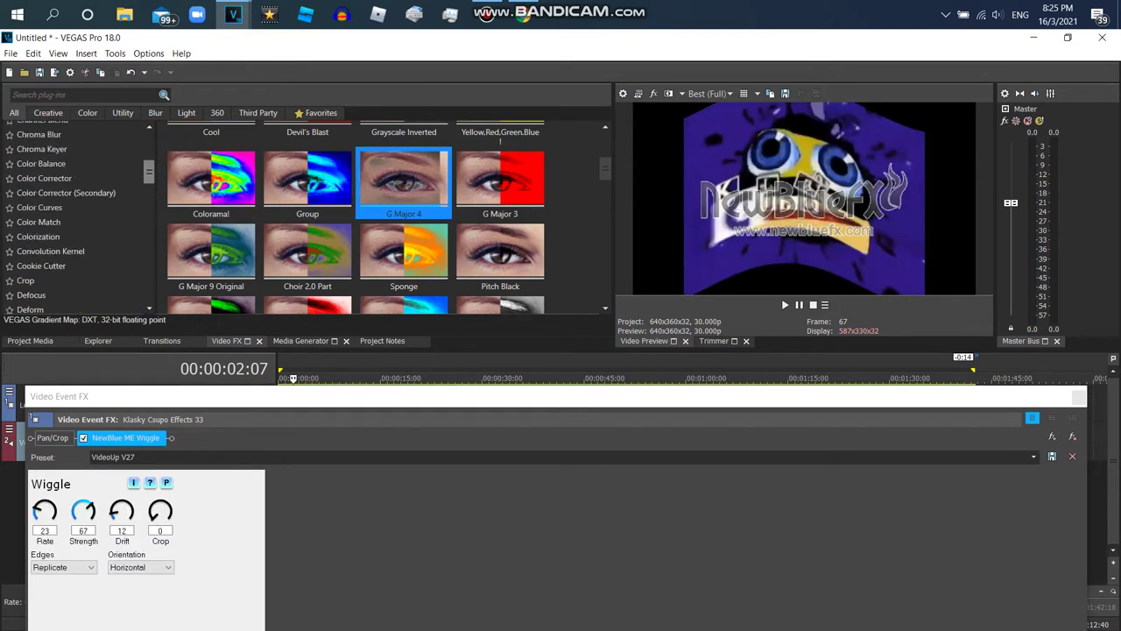
Add the Convolution Kernel effect with the Emboss preset ahead of NewBlue ME Wiggle on the video event.
click(51, 251)
click(404, 163)
double_click(403, 162)
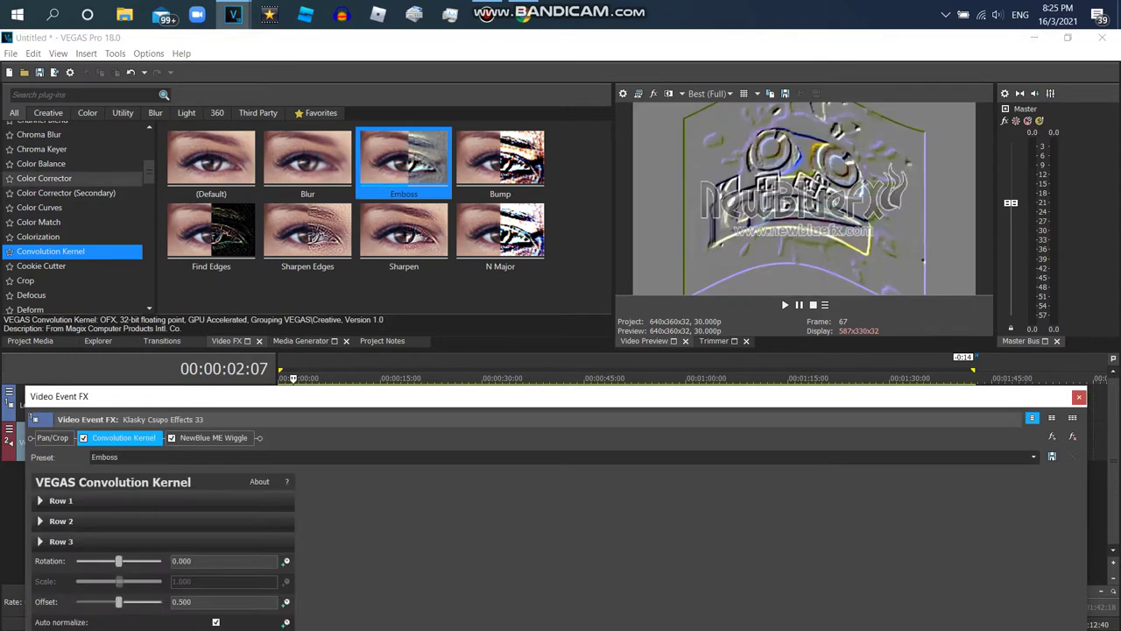
Add a Gradient Map with the Grayscale Inverted preset between Convolution Kernel and NewBlue ME Wiggle.
scroll(75, 218, down, 5)
drag(149, 197, 149, 200)
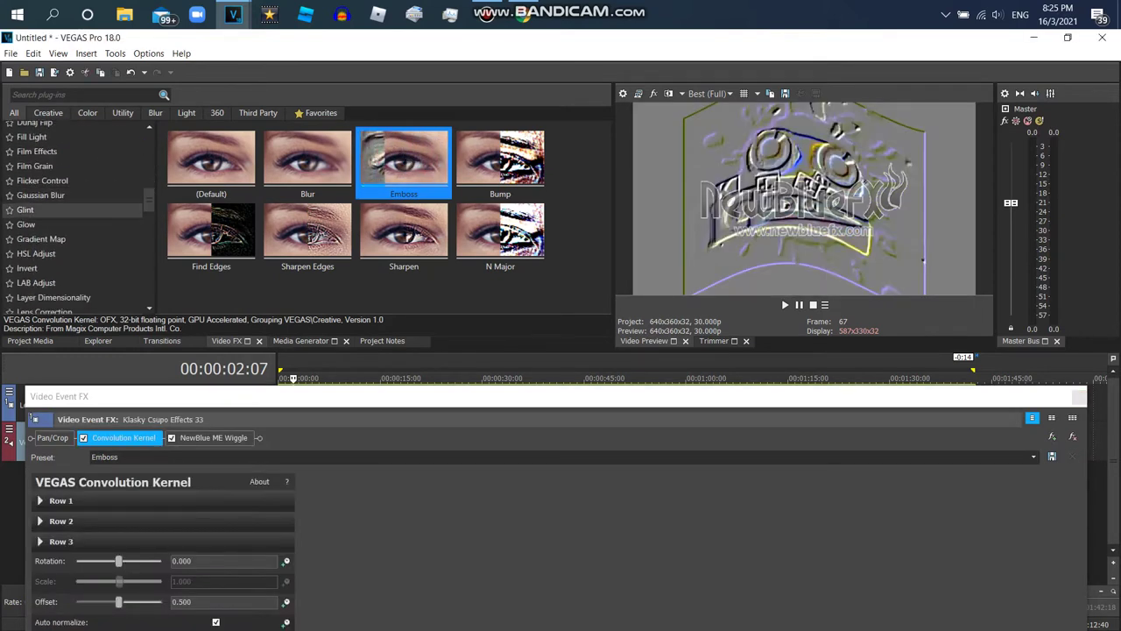
click(53, 239)
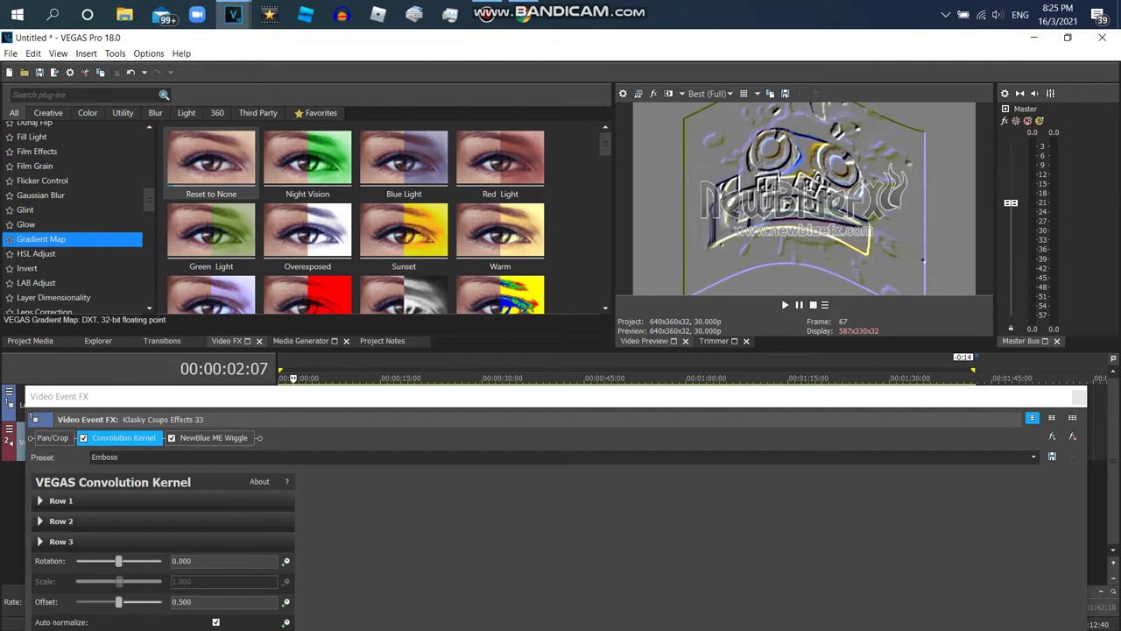
scroll(75, 218, up, 6)
scroll(74, 219, down, 4)
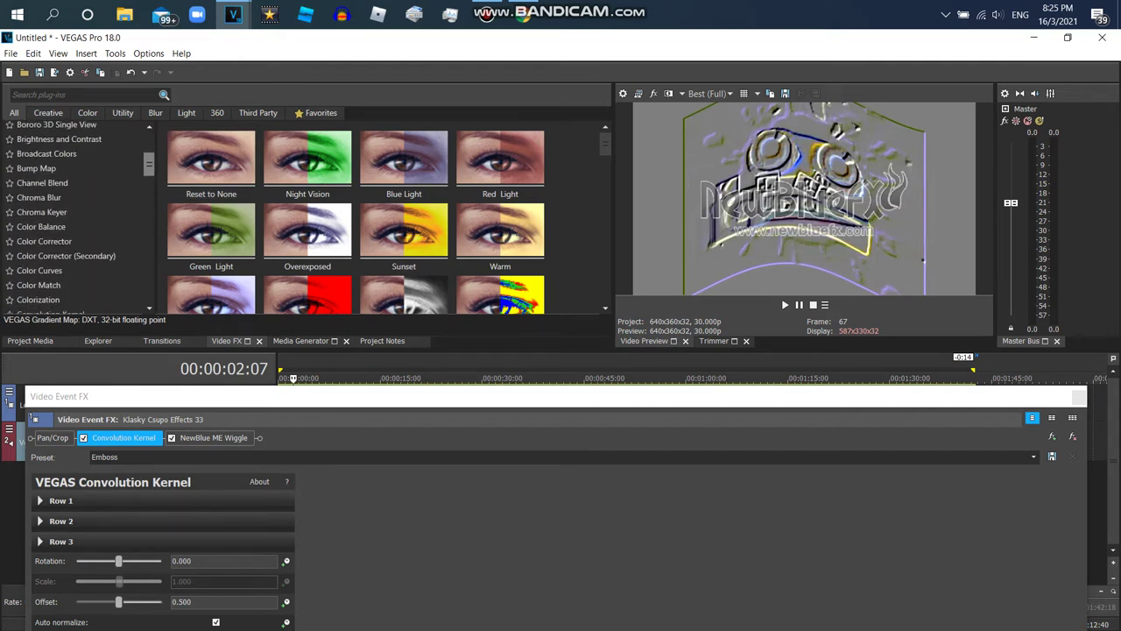
click(404, 295)
click(211, 280)
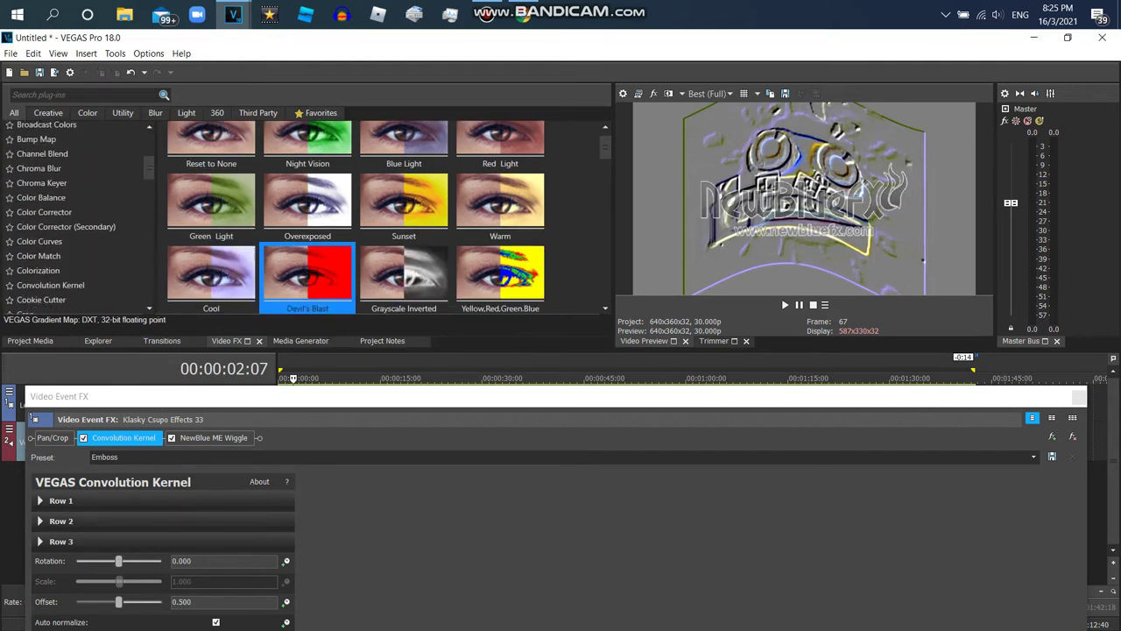
drag(404, 278, 258, 473)
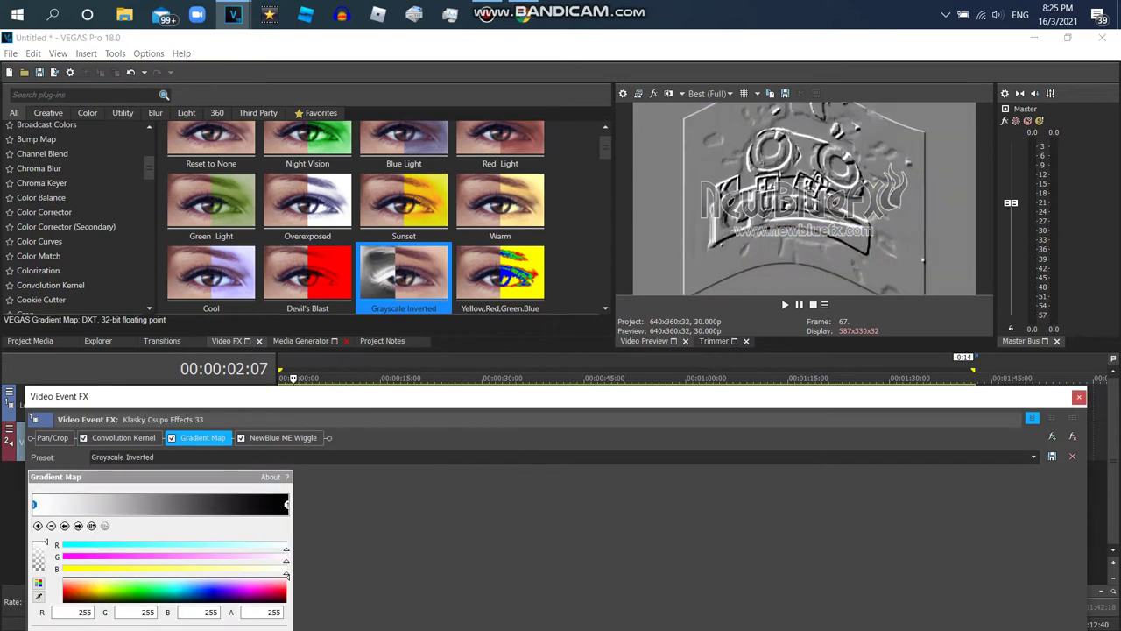
Add a second Gradient Map with the Sunset preset, placed directly before NewBlue ME Wiggle.
scroll(74, 218, up, 3)
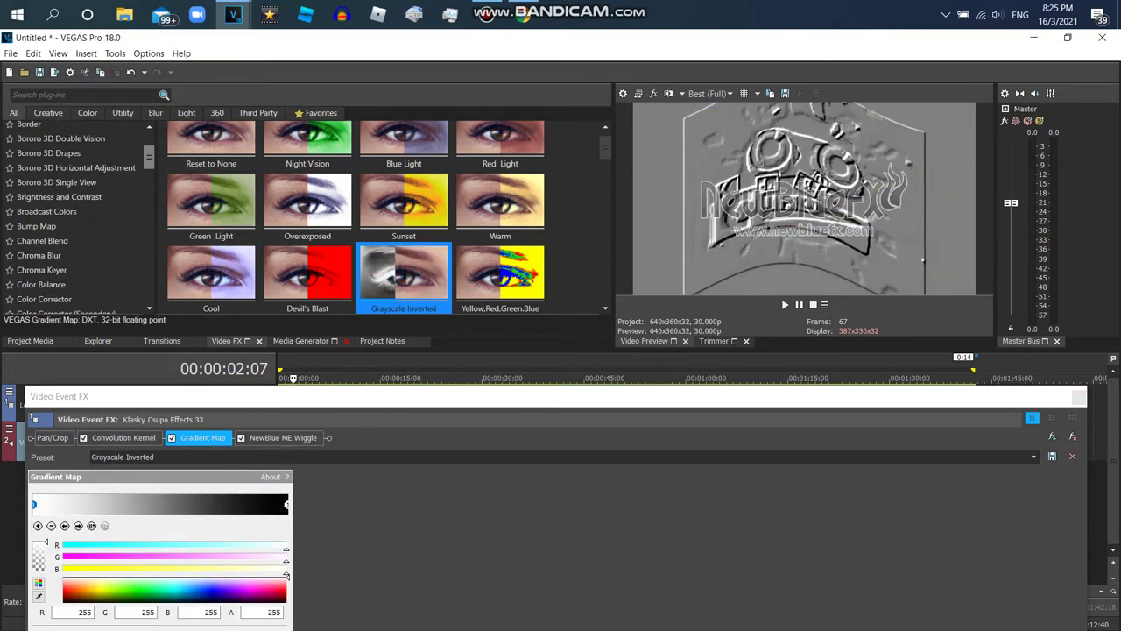
scroll(75, 219, up, 1)
drag(149, 156, 149, 154)
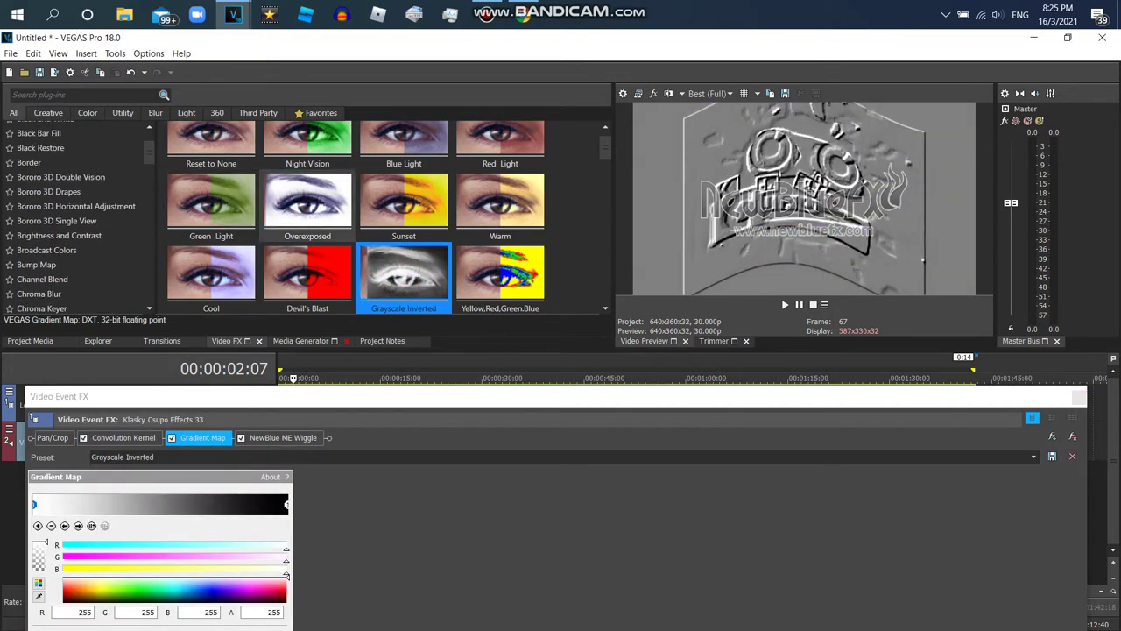
drag(404, 206, 234, 437)
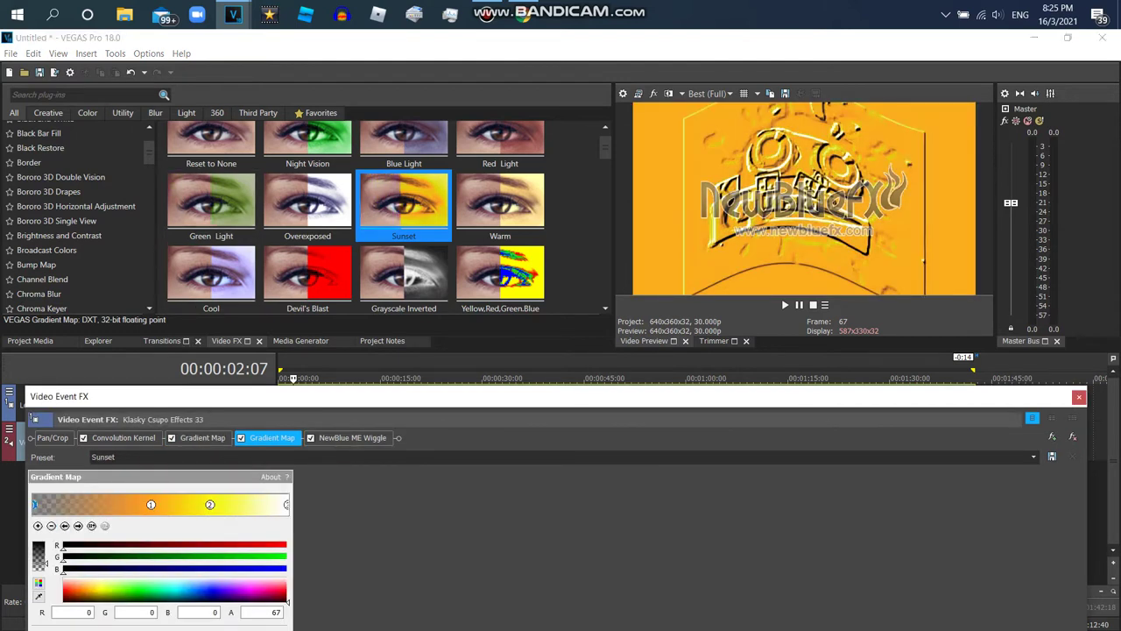
Set the Sunset gradient's first black stop to alpha 255 and shift its orange stop slightly toward the black end.
drag(42, 563, 42, 542)
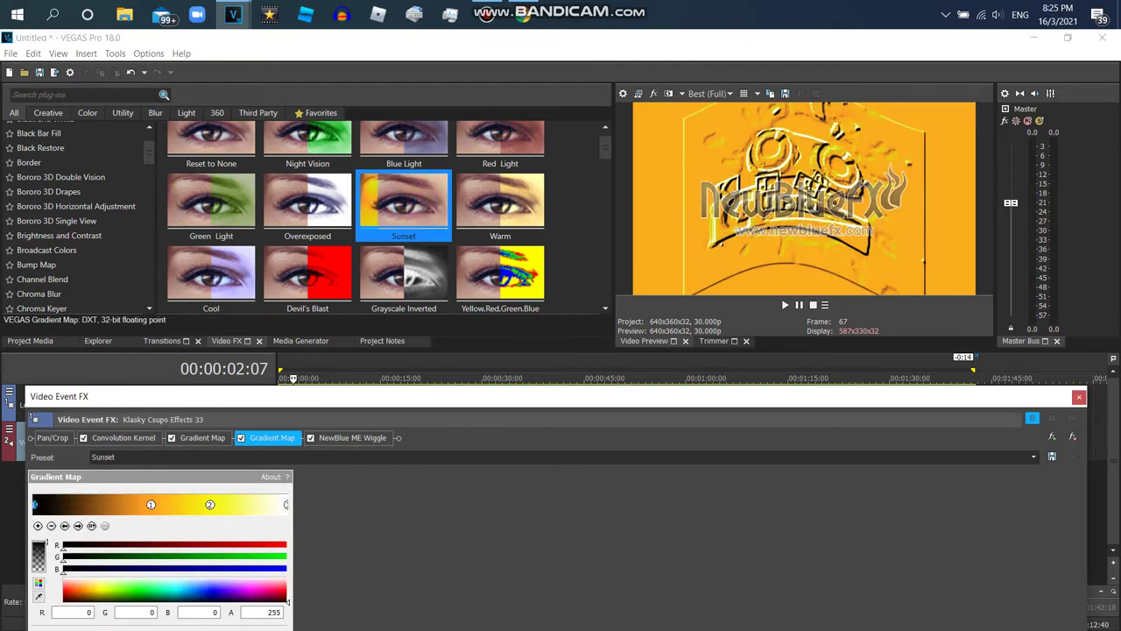
drag(151, 504, 128, 504)
click(210, 504)
click(128, 505)
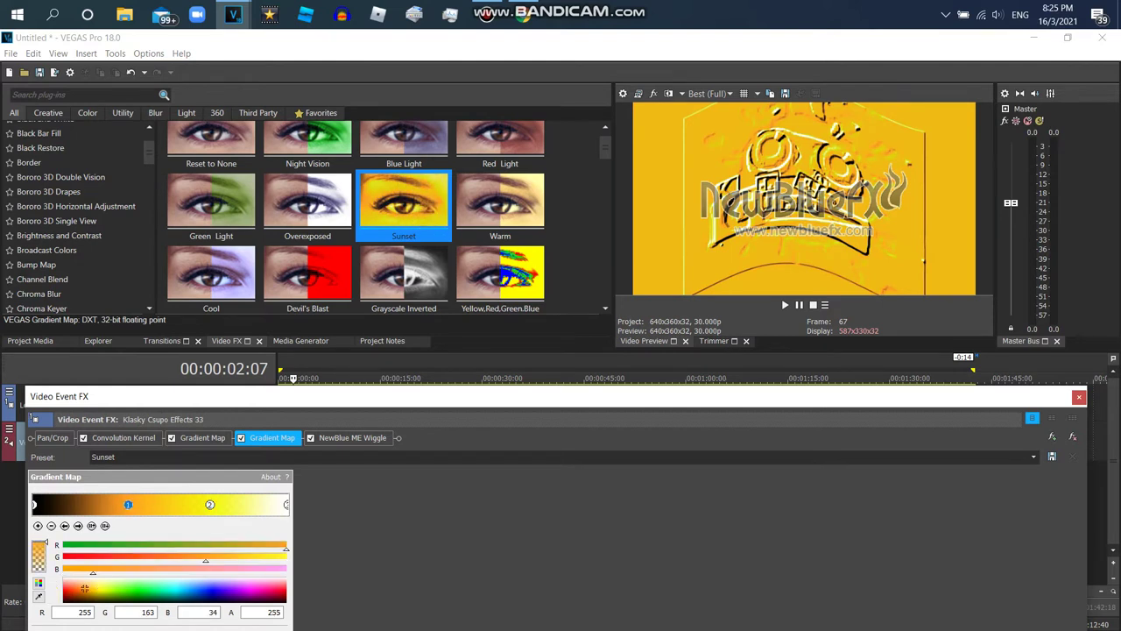
Add a Bump Map with the (Default) preset and place it between the two Gradient Maps in the effects chain.
drag(149, 152, 149, 160)
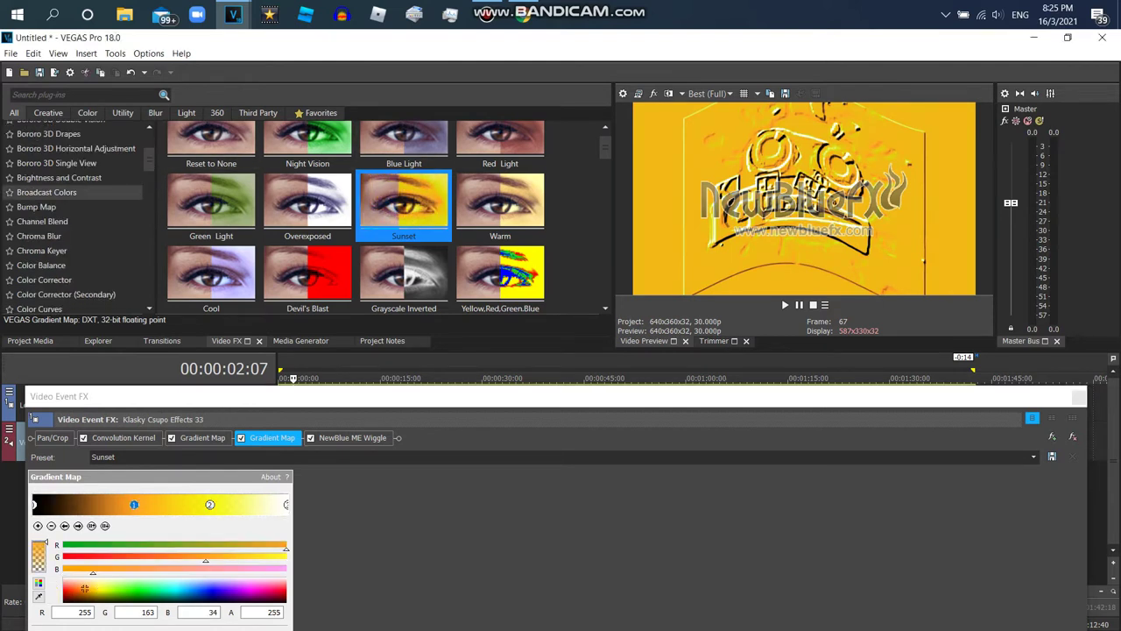
click(53, 206)
double_click(210, 162)
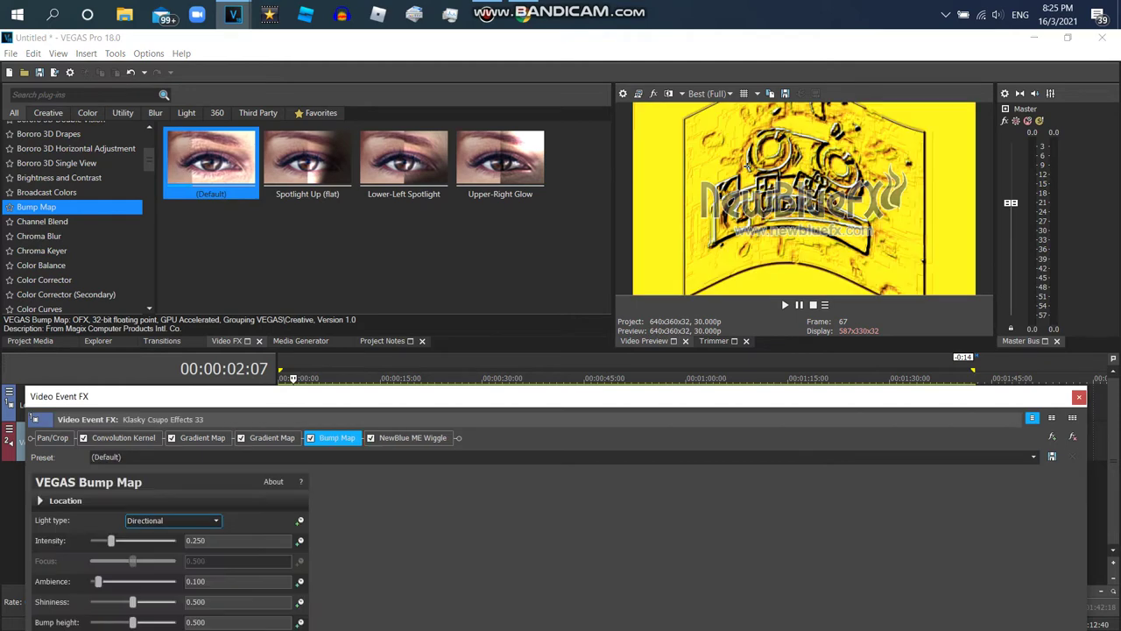
drag(338, 438, 238, 438)
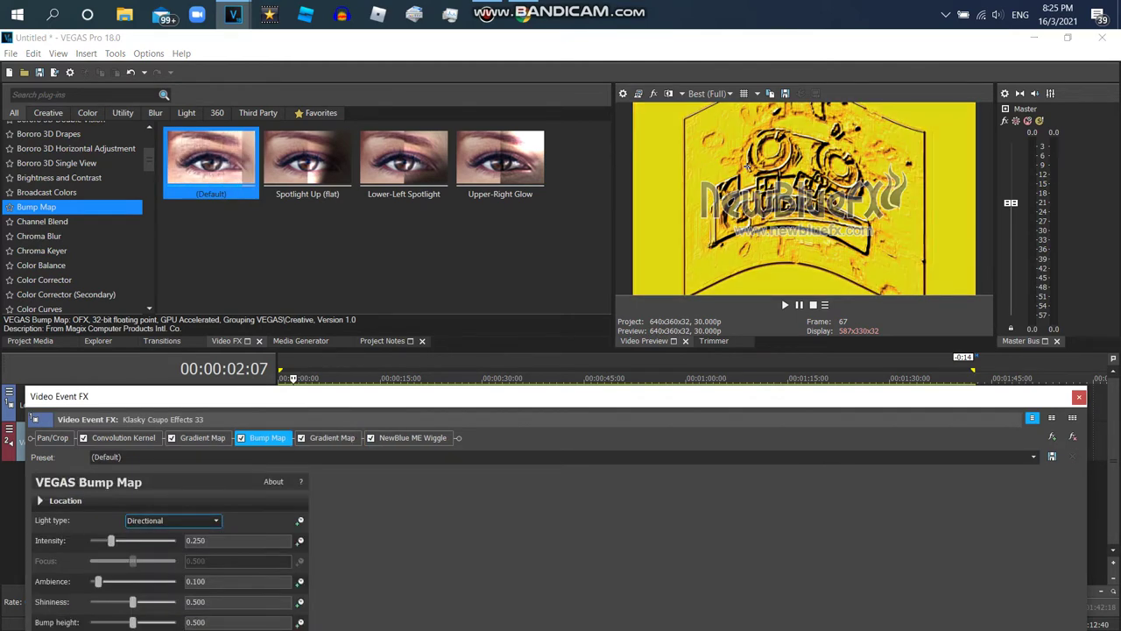
Close the effects chain, select the time range of Klasky Csupo Effects 33 and preview it from the start, pausing at 00:00:02:21.
click(1079, 397)
click(1037, 445)
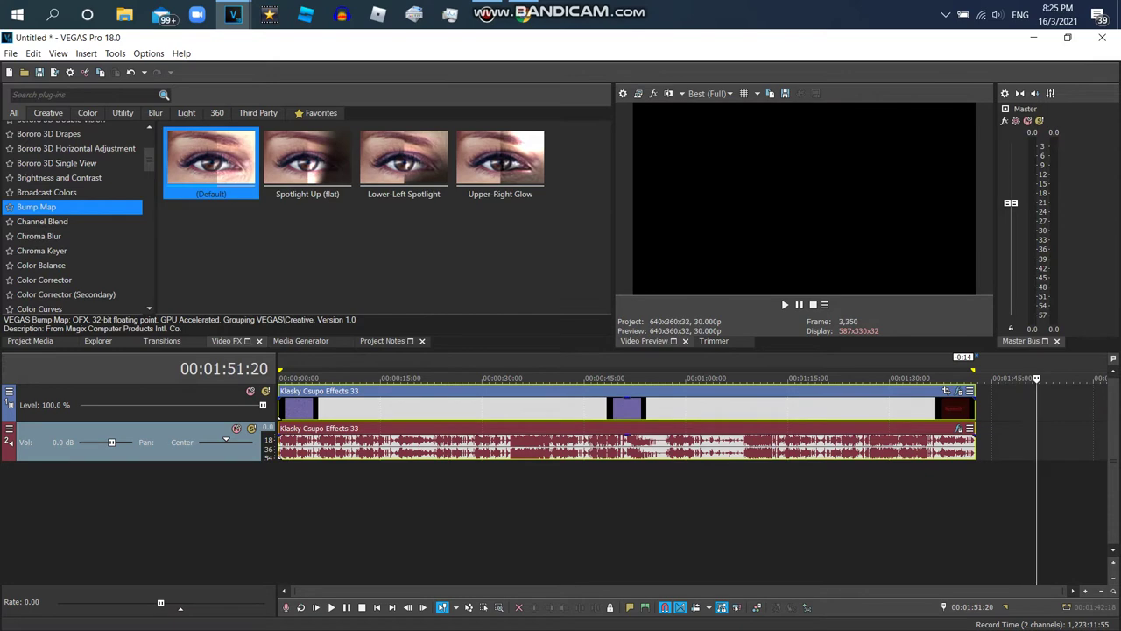
double_click(403, 445)
click(486, 14)
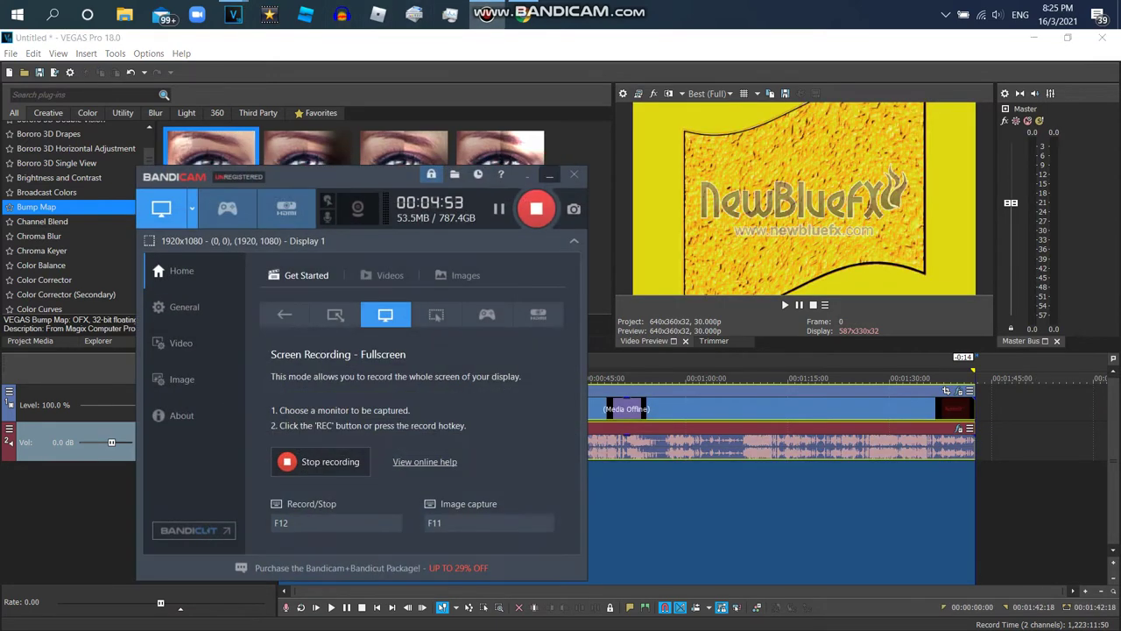
click(549, 175)
key(space)
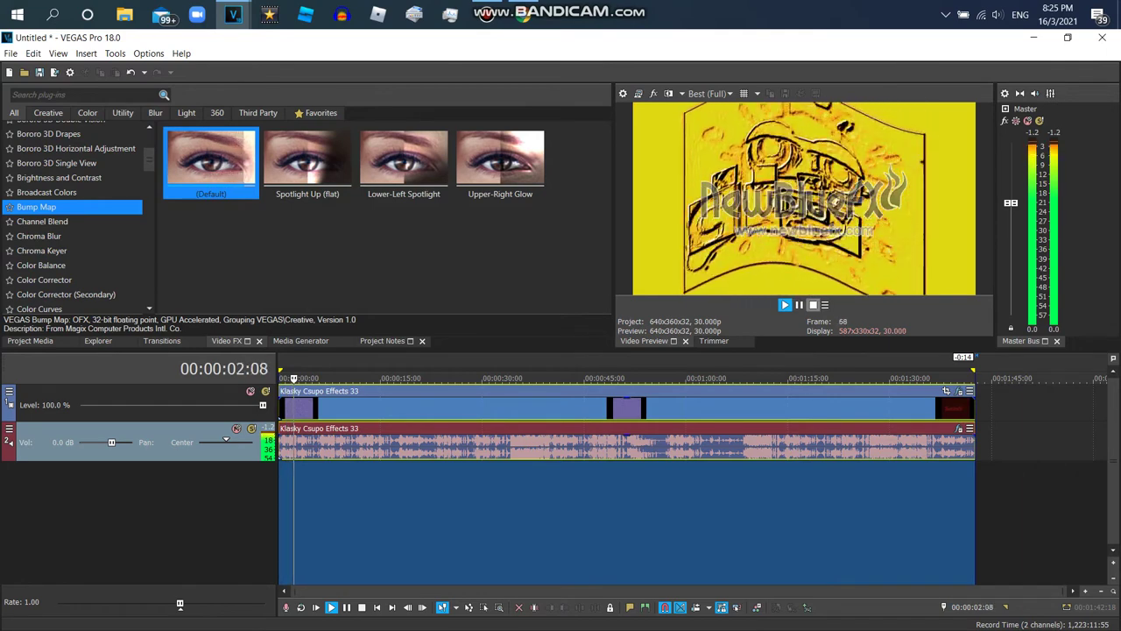
key(Return)
Change NewBlue ME Wiggle on the video event to a drift of 5 and a rate of 25.
click(958, 390)
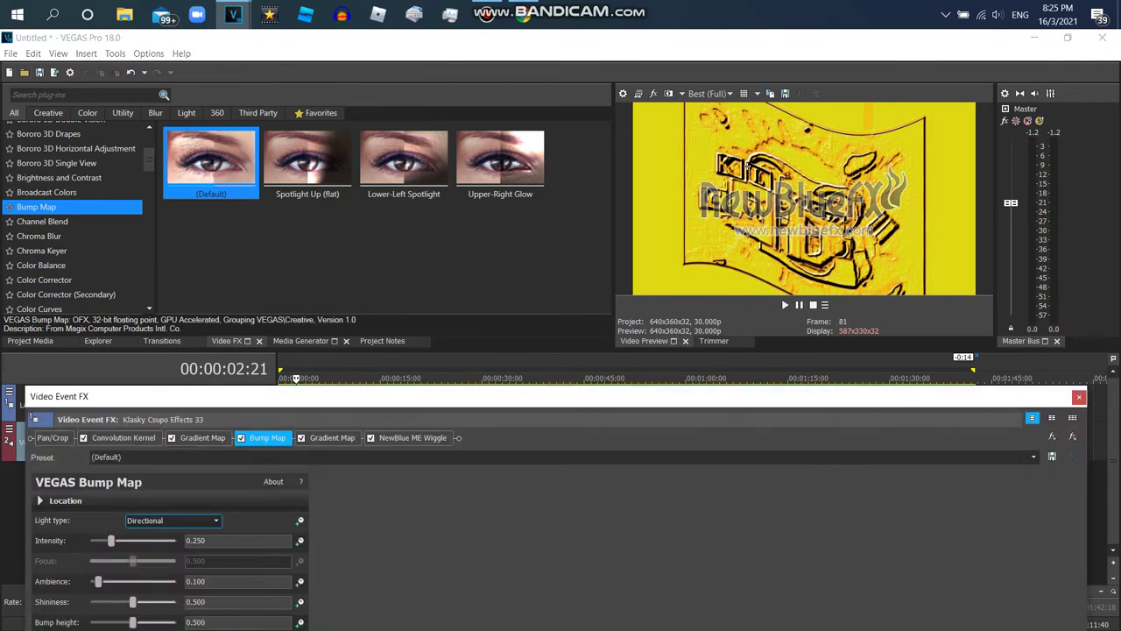
click(410, 438)
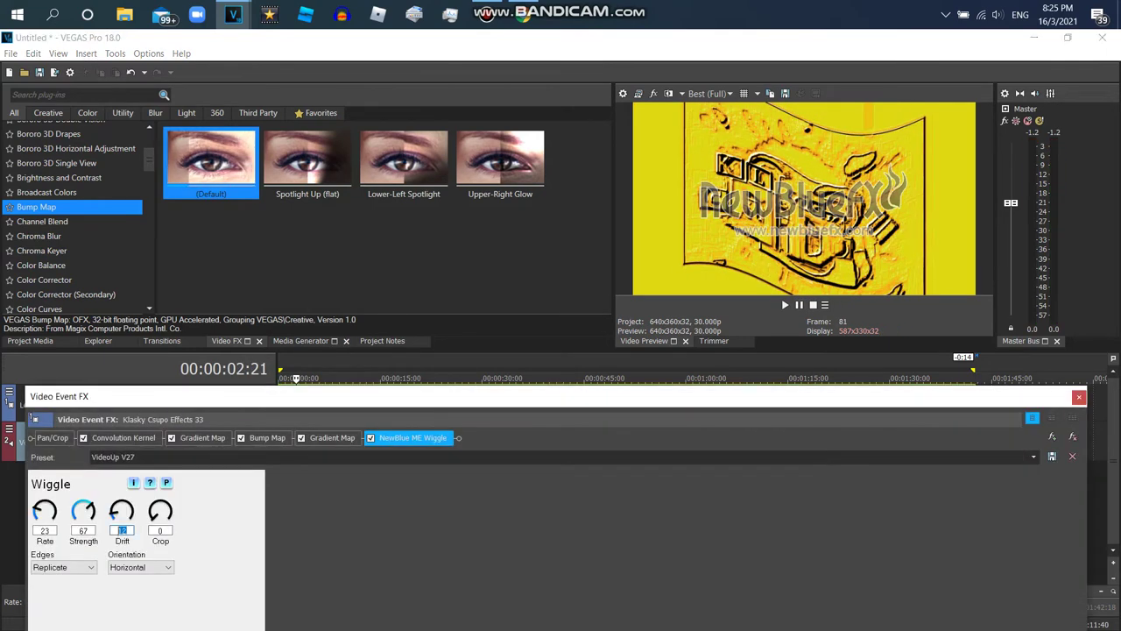
key(Tab)
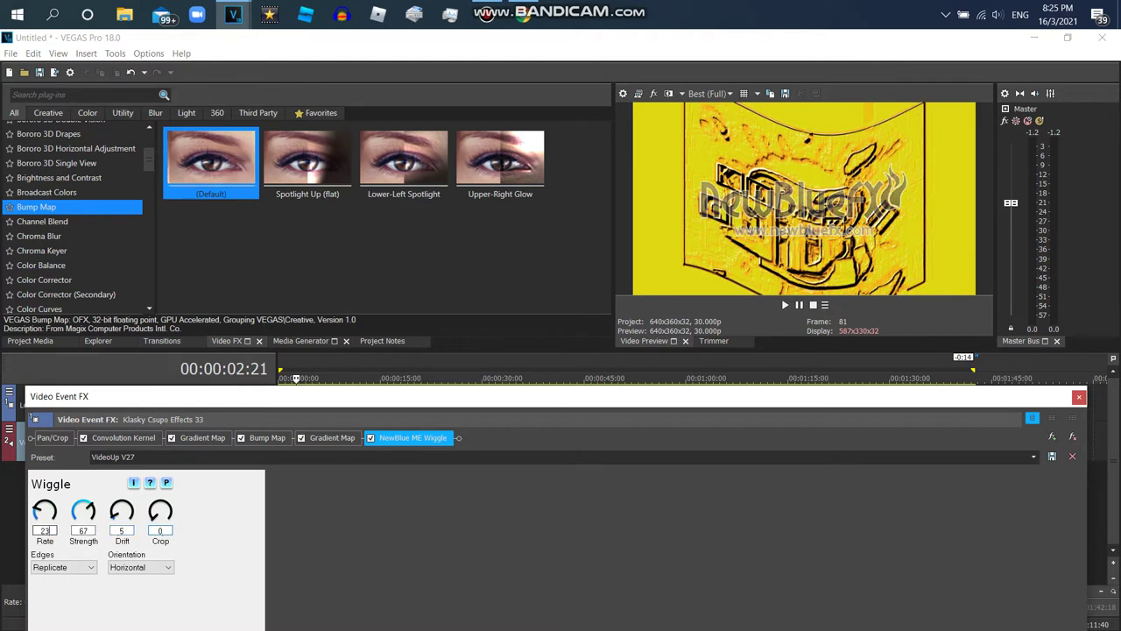
key(Tab)
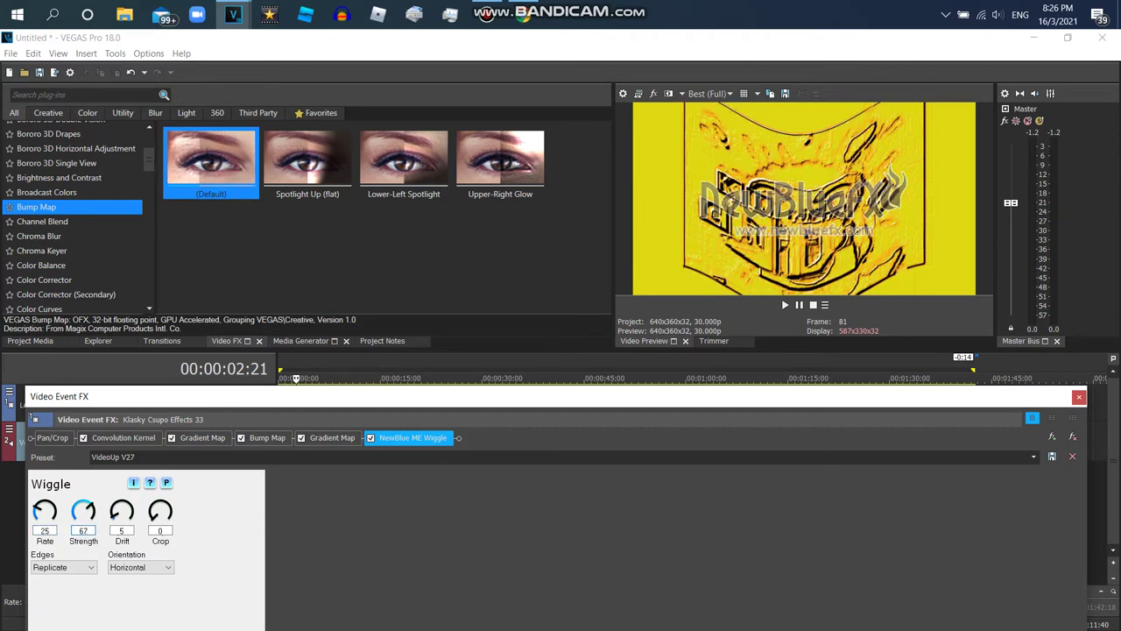
Close the effects chain and play Klasky Csupo Effects 33 through to its end to review the combined effects.
key(space)
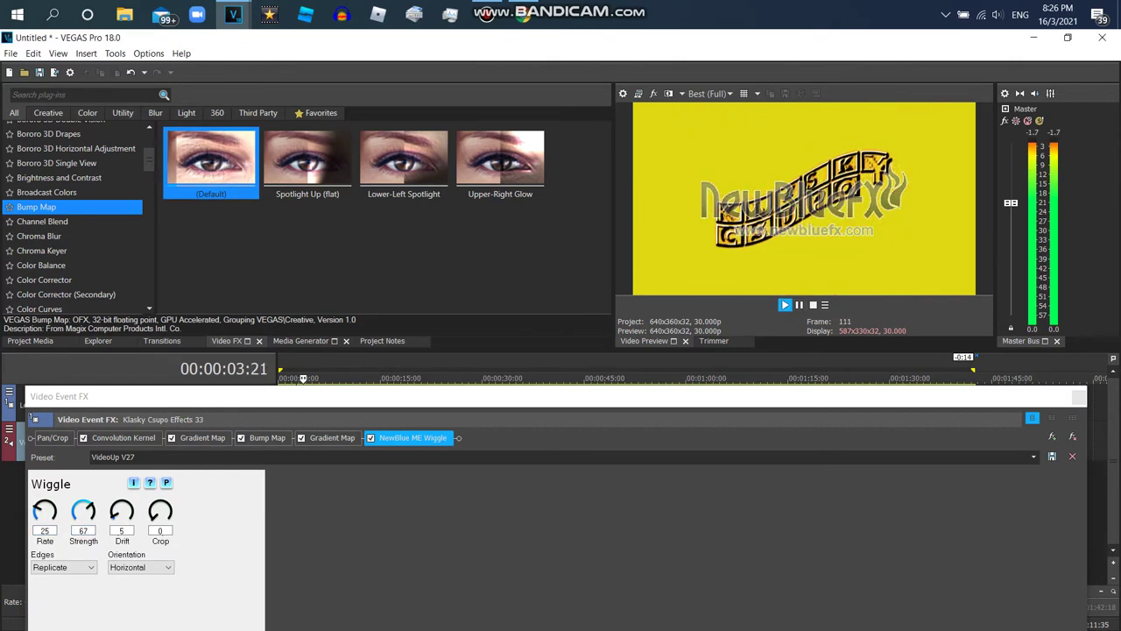
click(1078, 397)
double_click(858, 446)
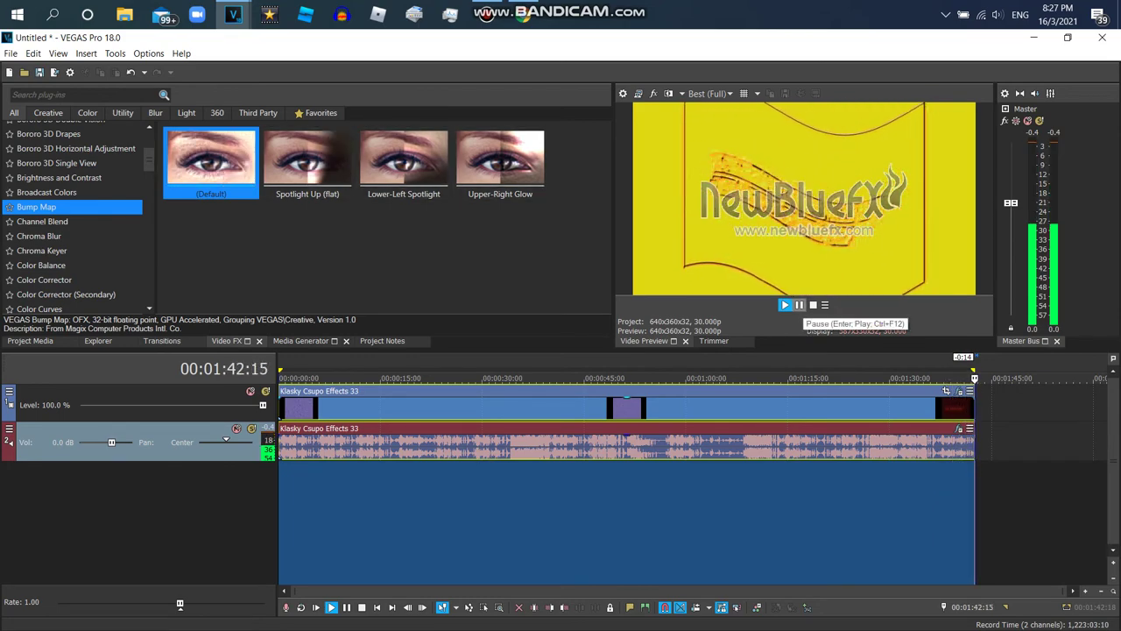
Try to save the project on DriverCD (D:) as "VideoUp V1 (Vocoders:4ormulator V1 More Testorone)".
click(11, 53)
click(53, 147)
text(Vide)
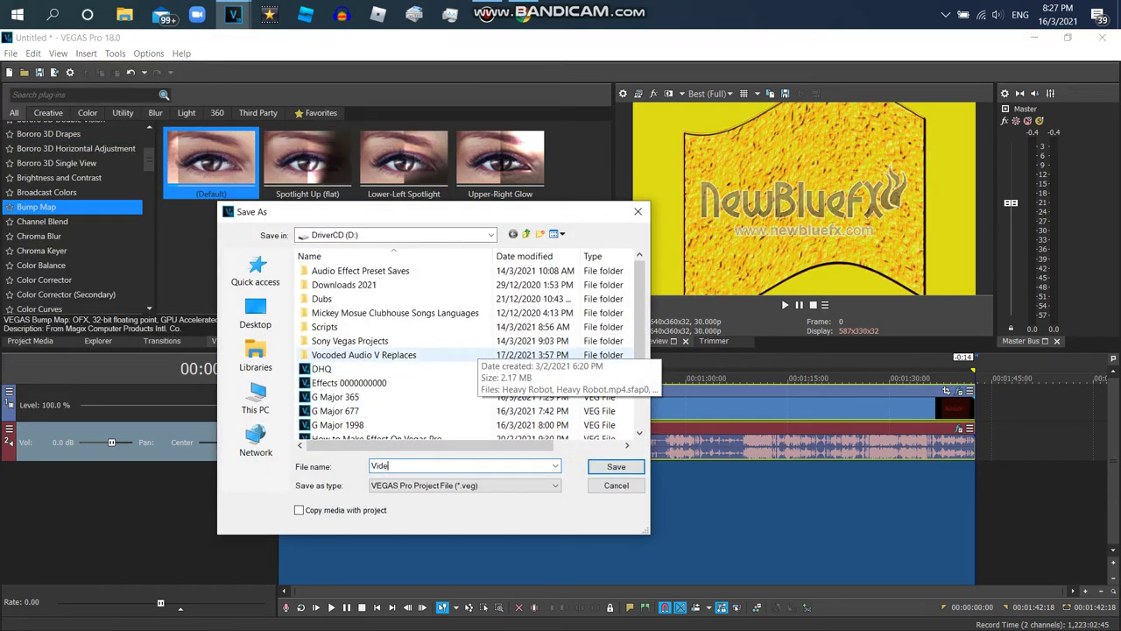
text(oUp V1 ()
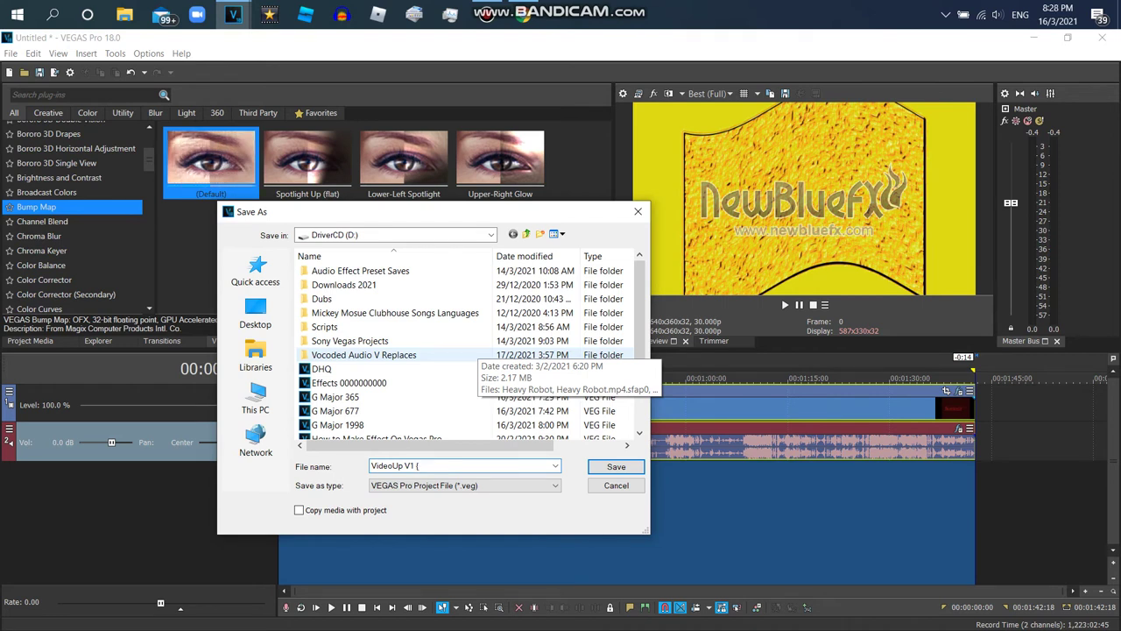
text(Vocode)
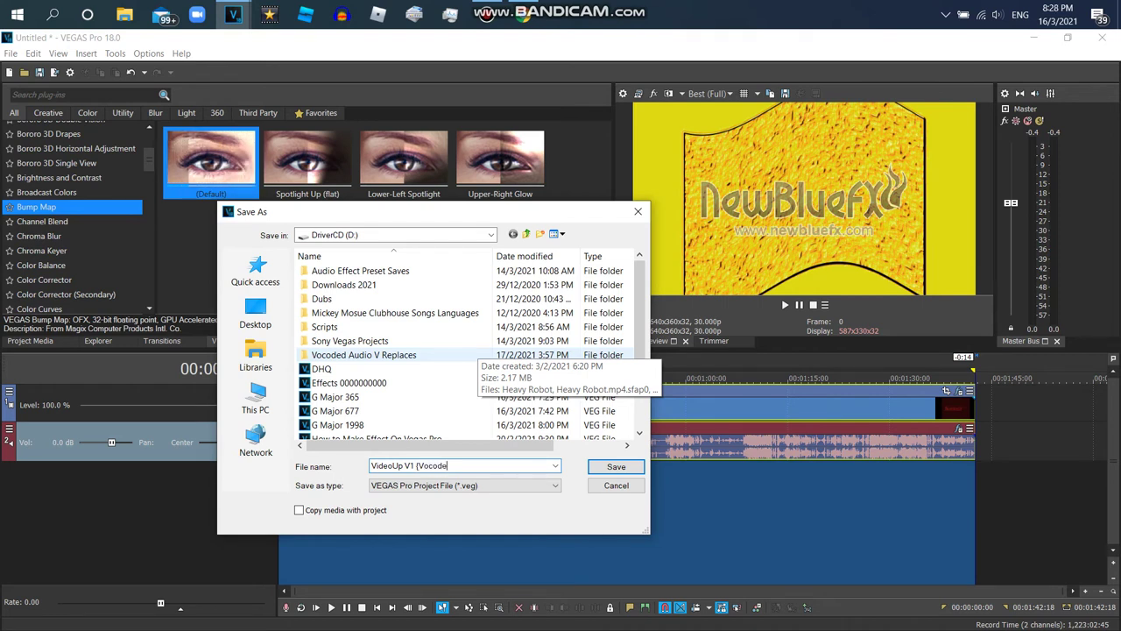
text(rs f)
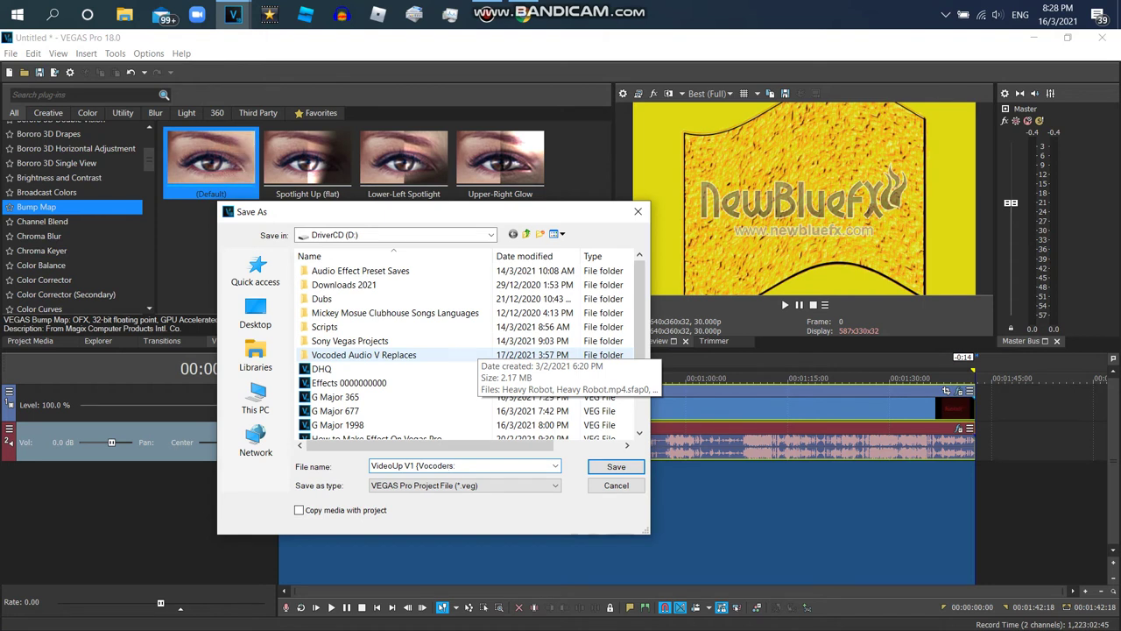
text(ormulator)
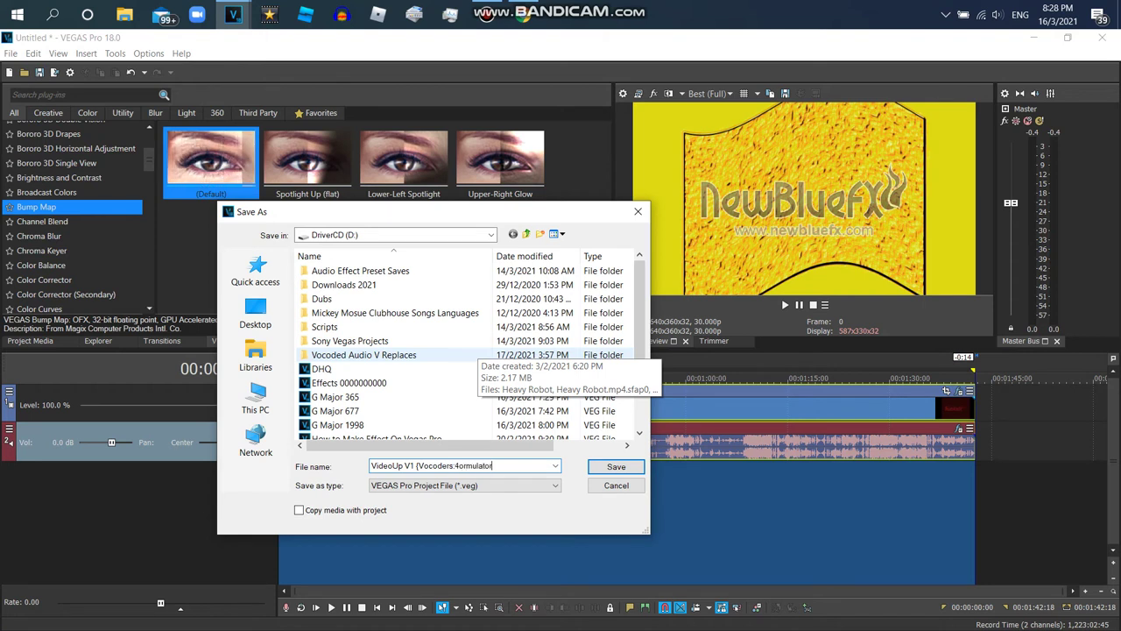
text( V1)
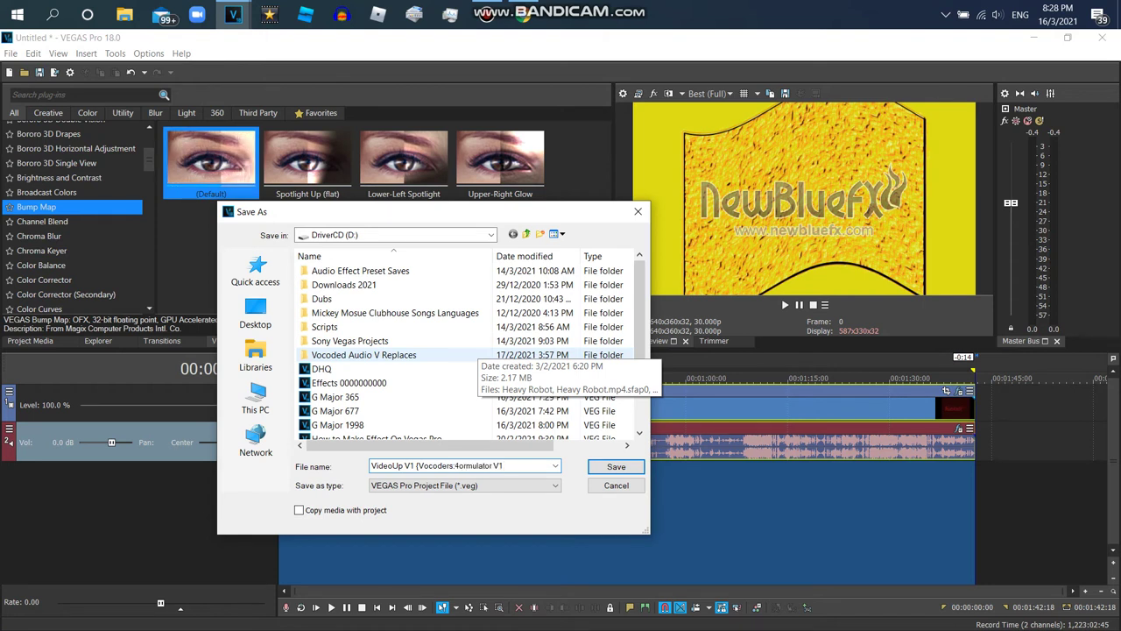
text( More Testorone))
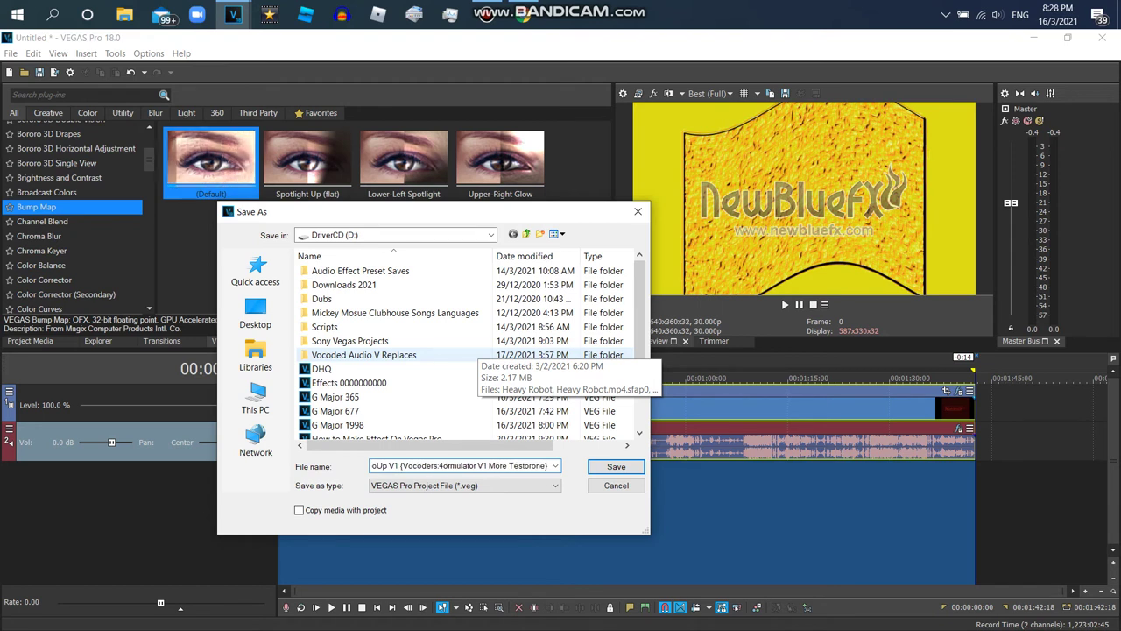
key(Return)
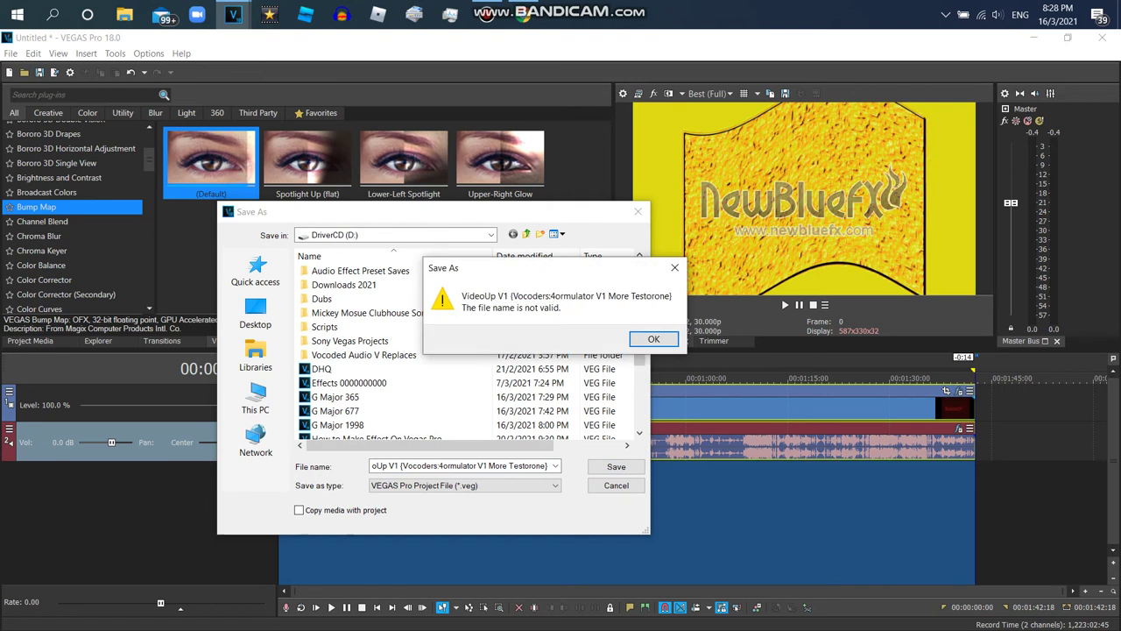
key(Return)
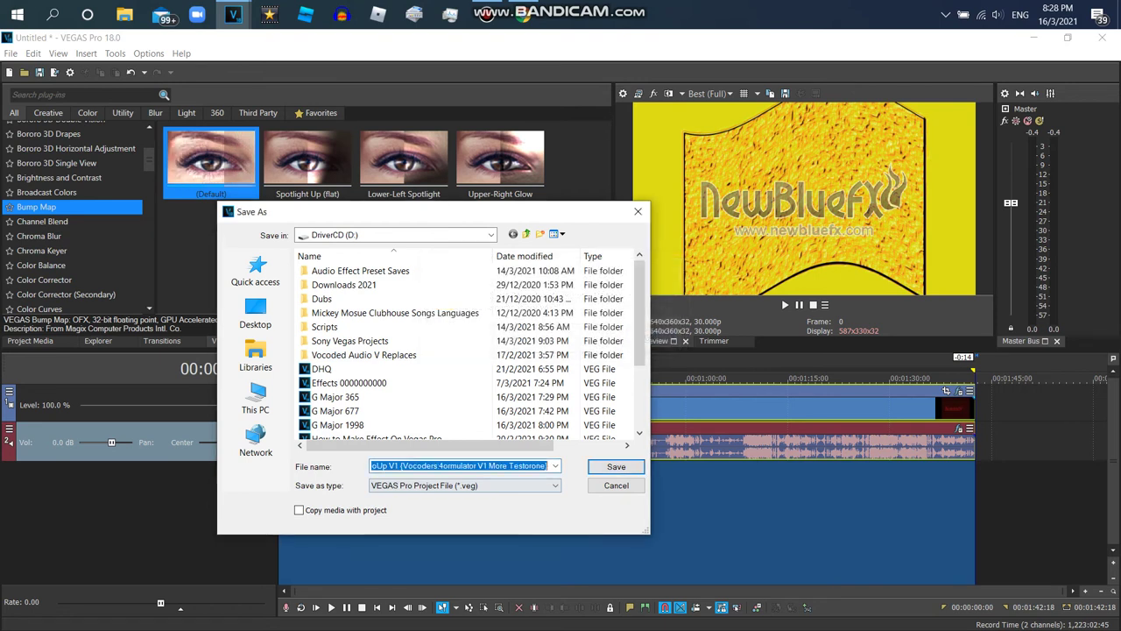
Replace the colon in the file name with a space and save it as "VideoUp V1 (Vocoders 4ormulator V1 More Testorone)".
click(438, 465)
key(BackSpace)
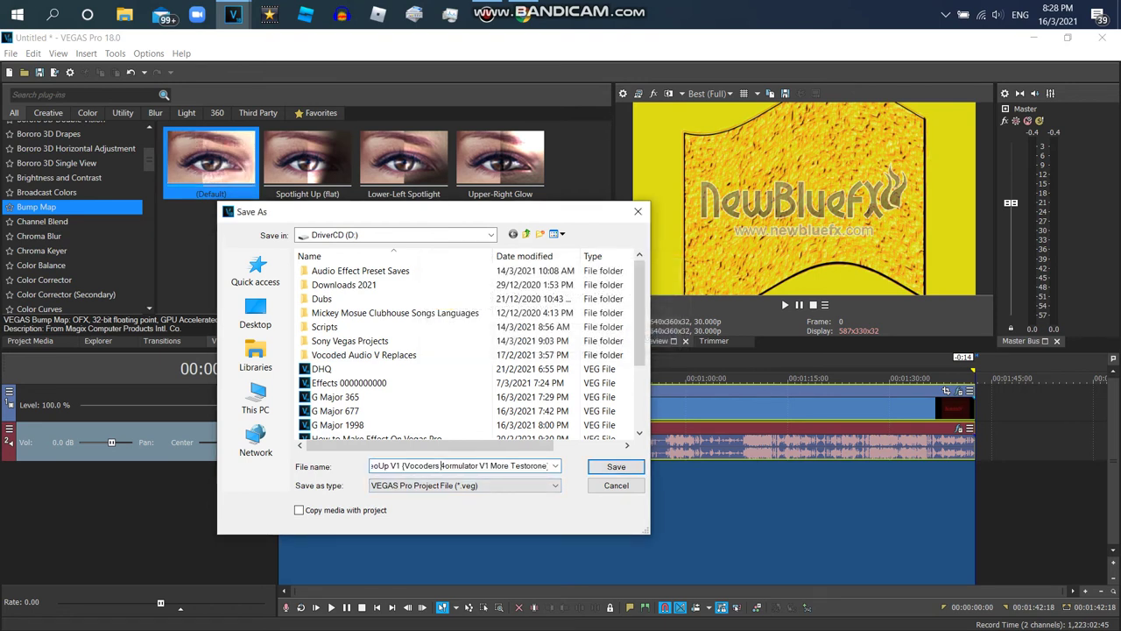
key(Return)
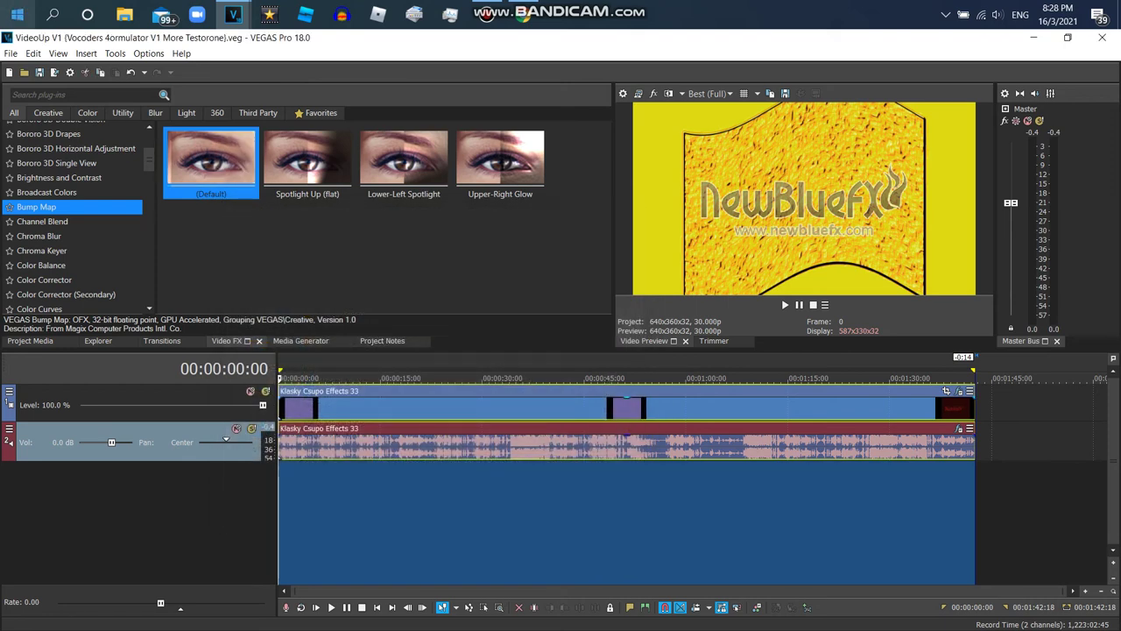
Start saving the project as a new copy on DriverCD (D:) and change the version in its file name to V27.
click(10, 54)
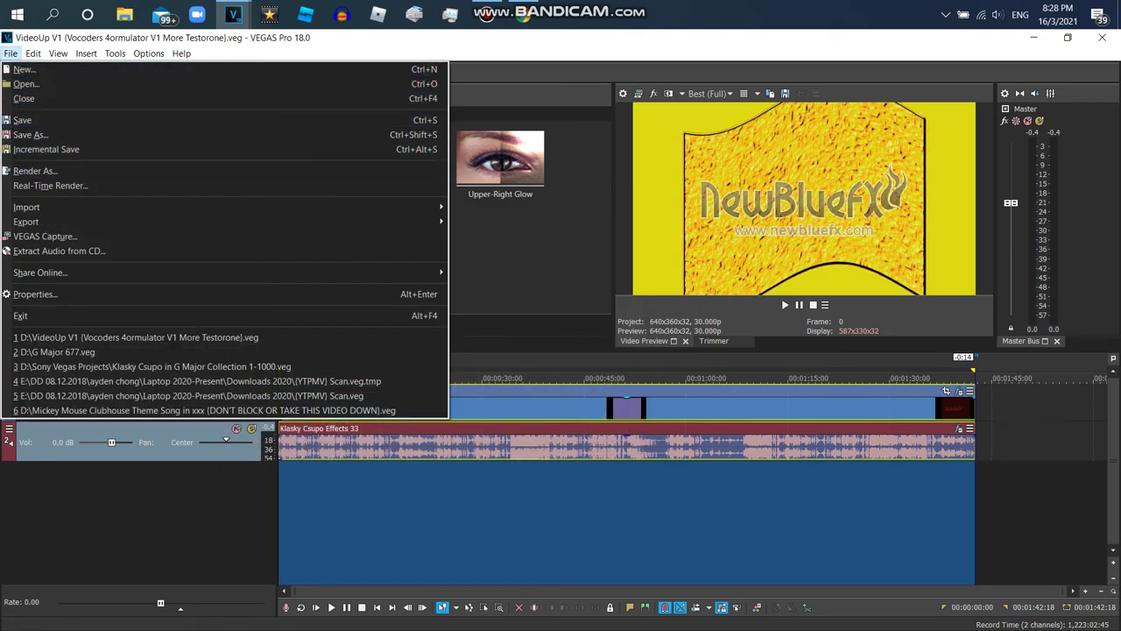
key(Escape)
key(alt+f)
key(Down)
key(Up)
key(Right)
key(Right)
key(Right)
key(Left)
key(Left)
key(Left)
key(Down)
key(Down)
key(Down)
key(Down)
key(Return)
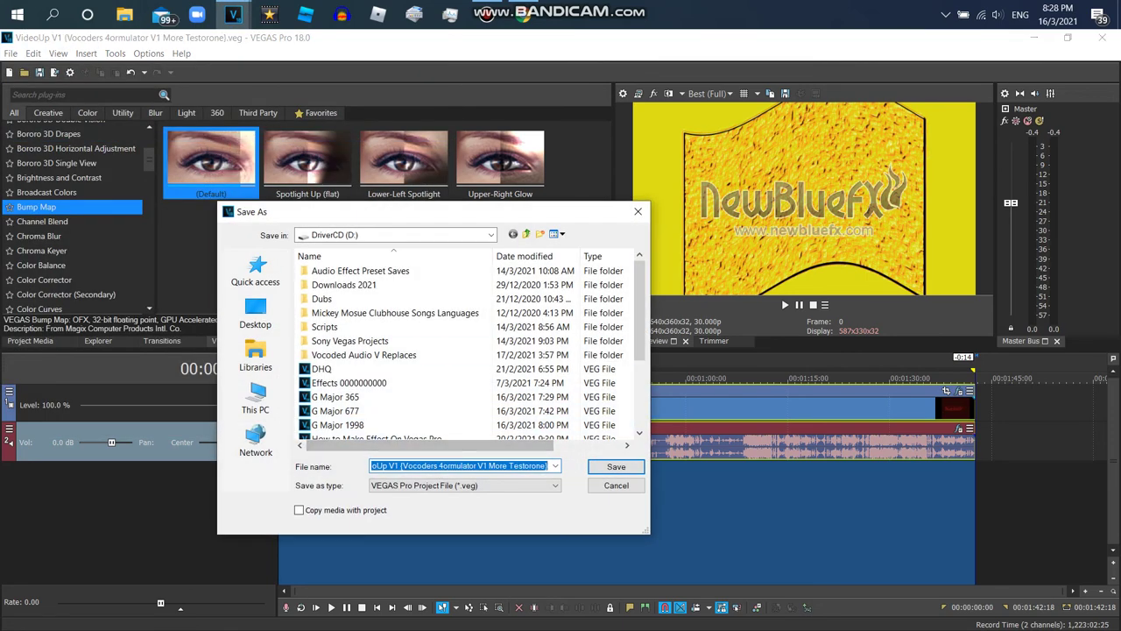
click(395, 466)
text(27)
Delete the existing "VideoUp V1 (Vocoders 4ormulator V1 More Testorone)" project file from DriverCD (D:) within the save dialog.
scroll(394, 383, down, 3)
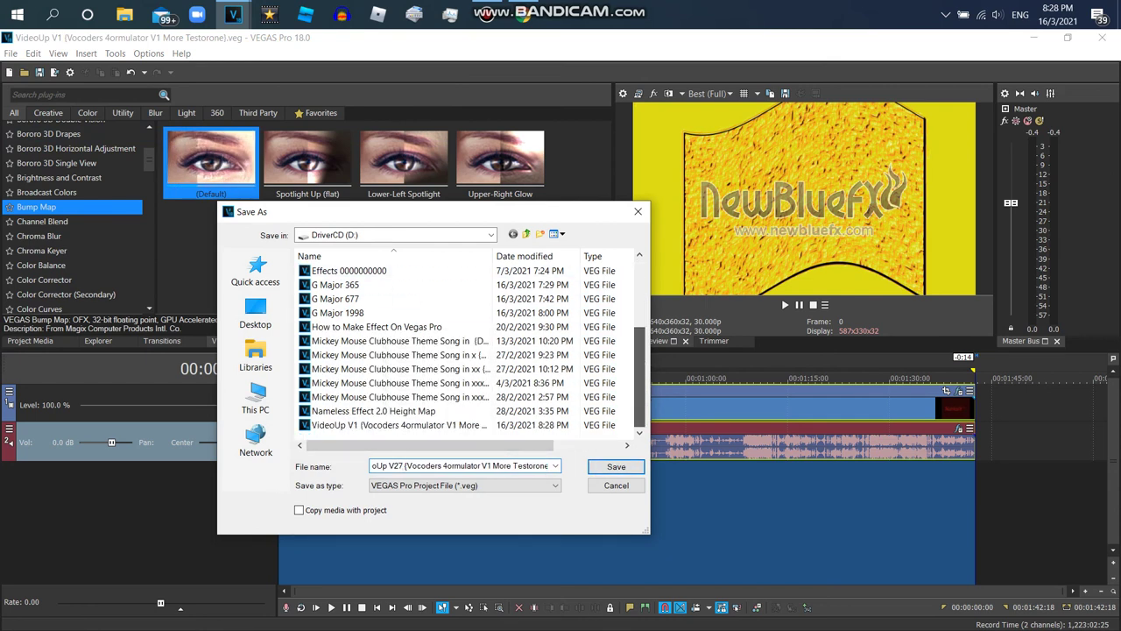
click(399, 424)
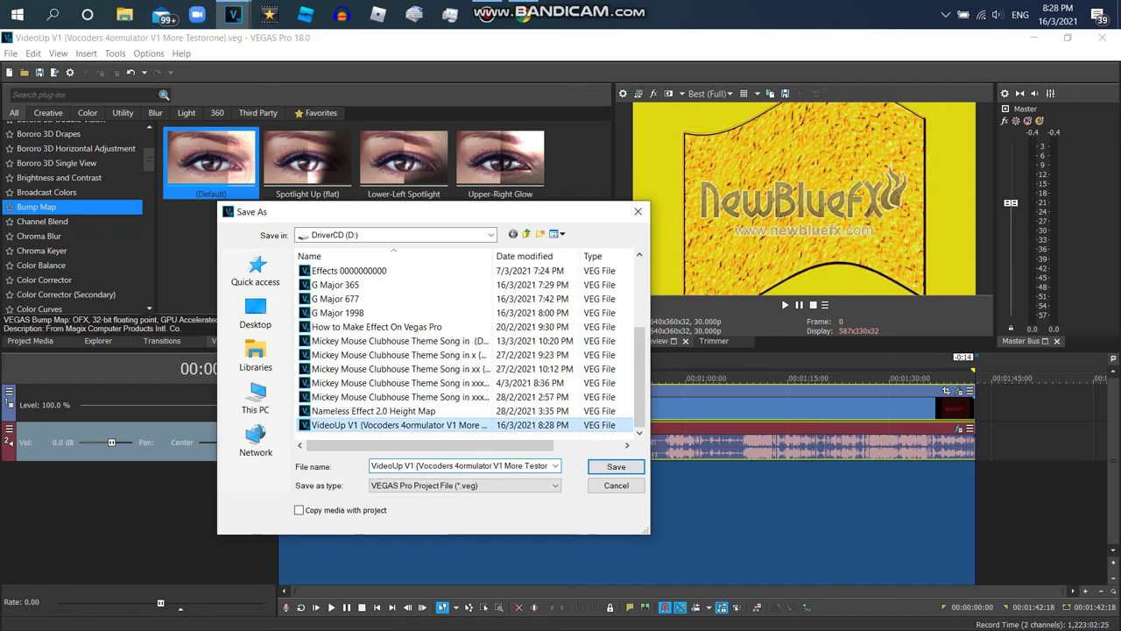
right_click(499, 424)
click(569, 372)
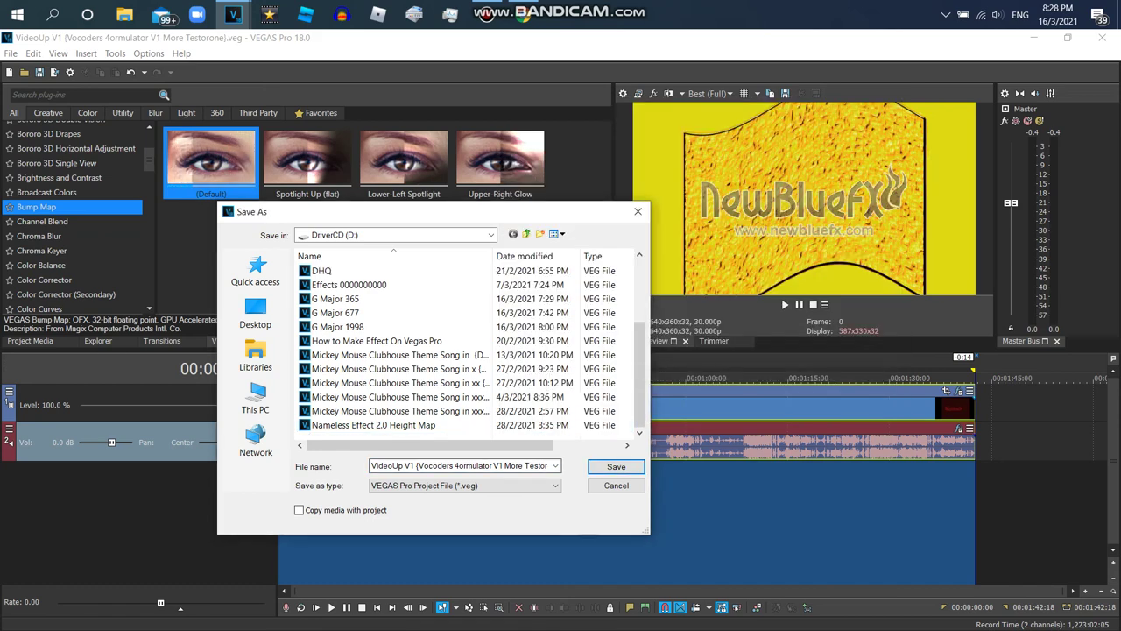
Replace the version number in the file name and save the project as "VideoUp V27 (Vocoders 4ormulator V1 More Testorone)".
click(395, 465)
click(395, 466)
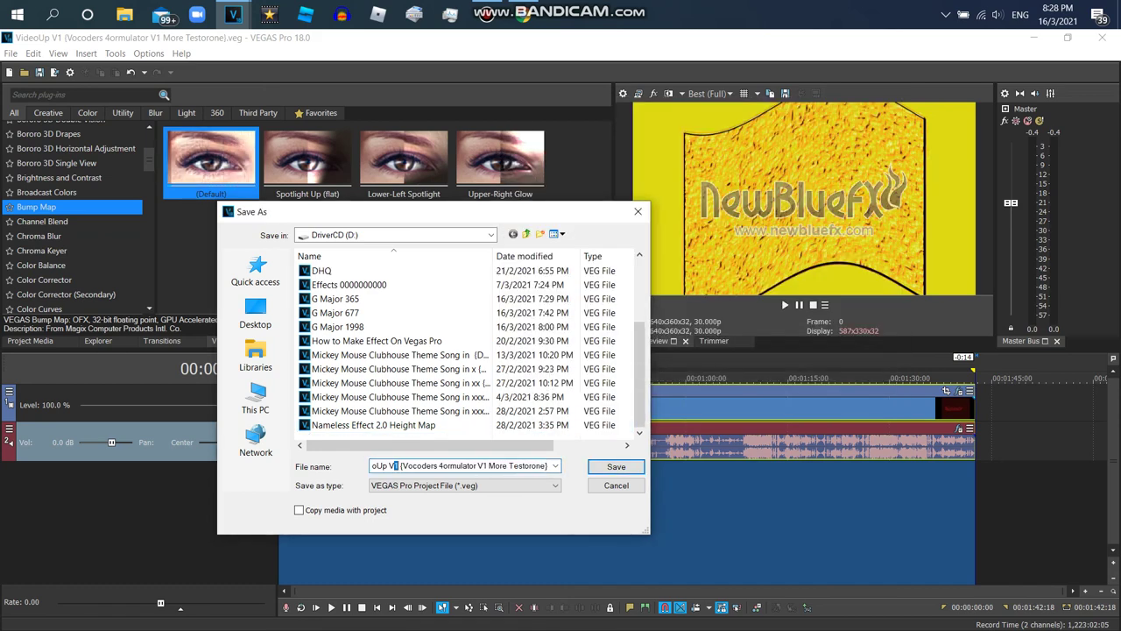
text(27)
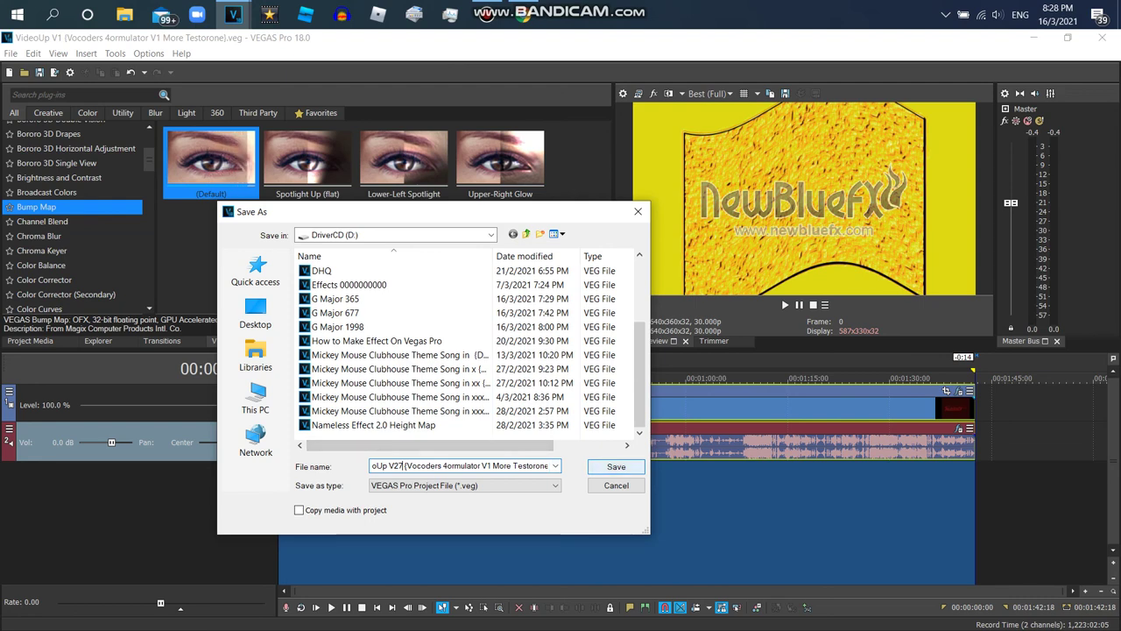
key(Return)
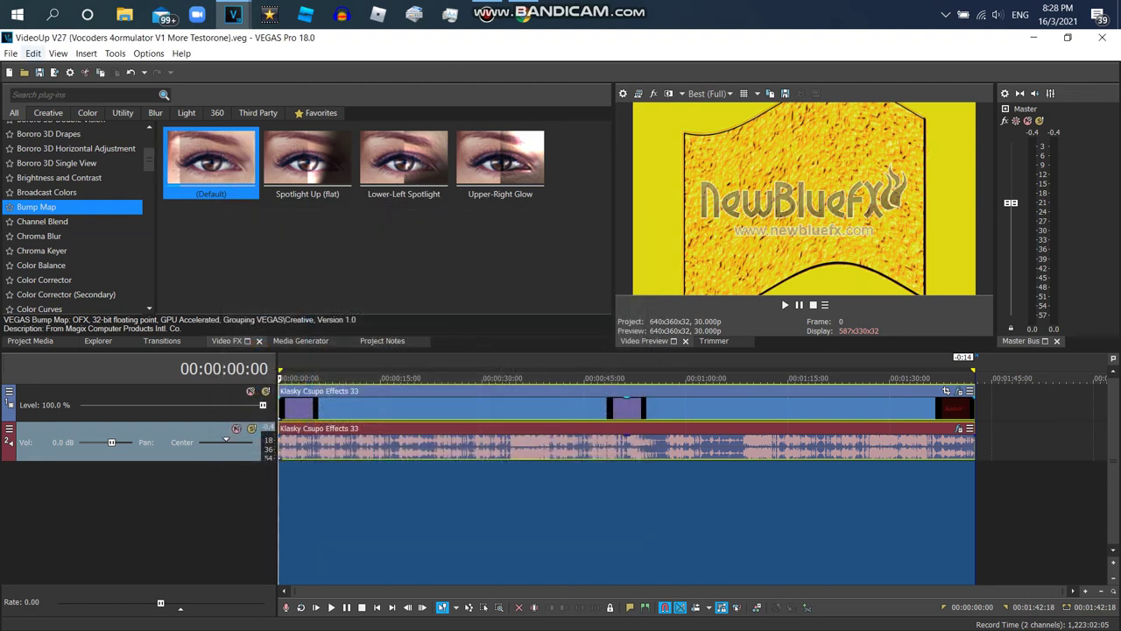
Open the Render As settings for the VideoUp V27 project.
click(11, 54)
click(35, 171)
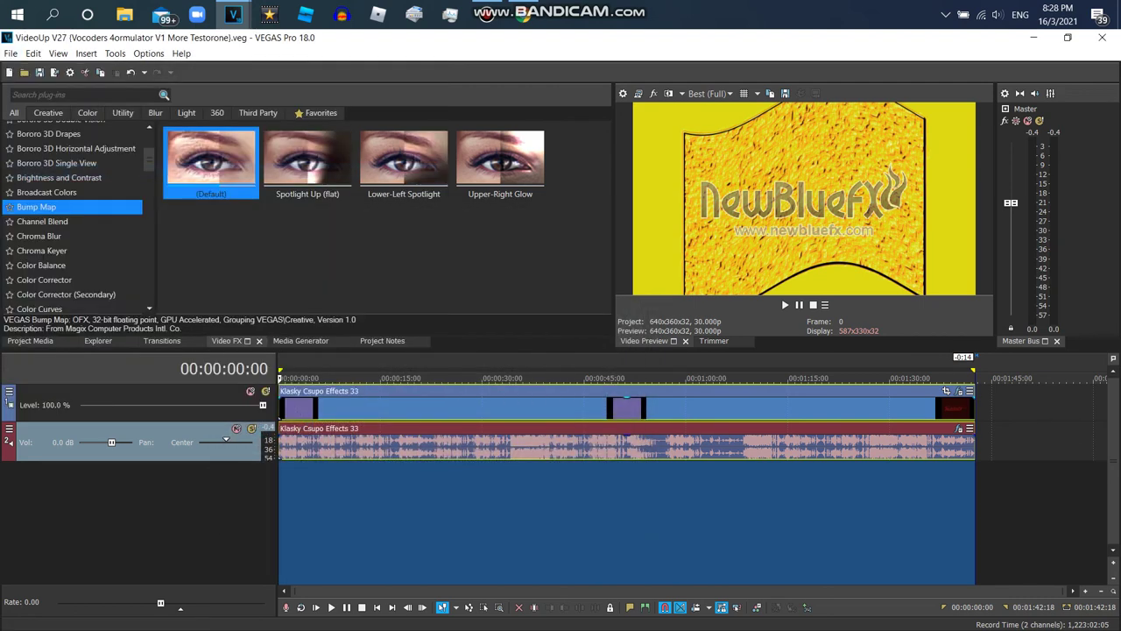